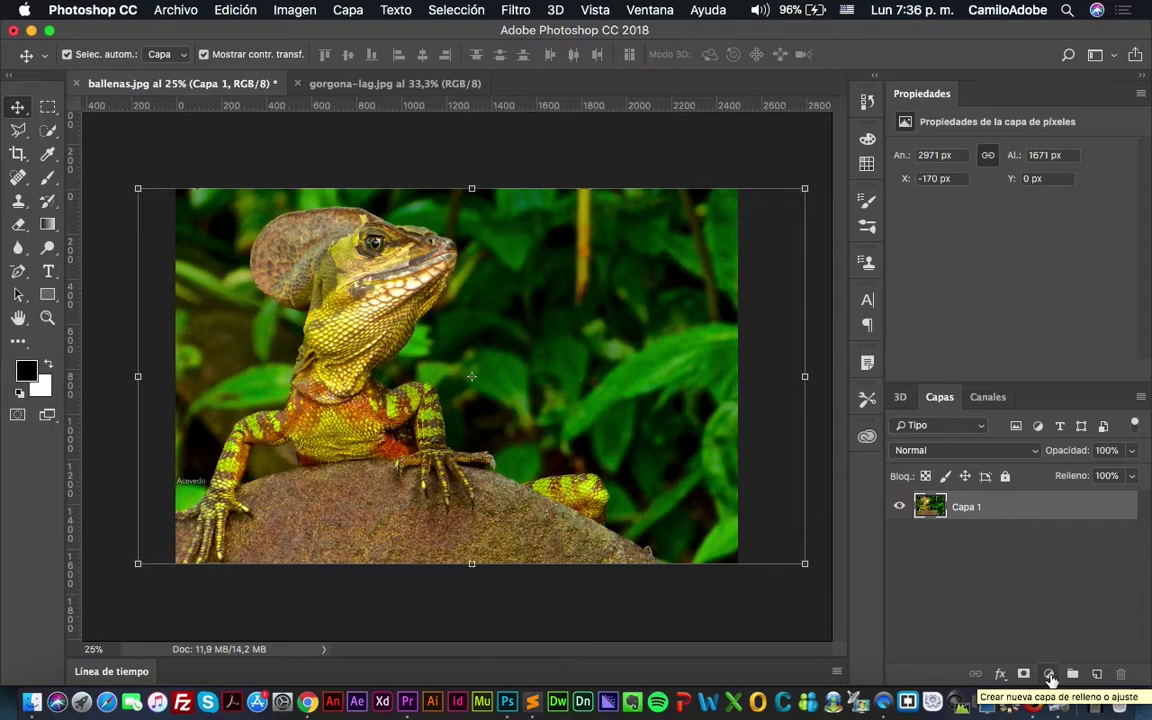
Bring up the fill and adjustment layer menu at the bottom of the Layers panel
left_click(1050, 680)
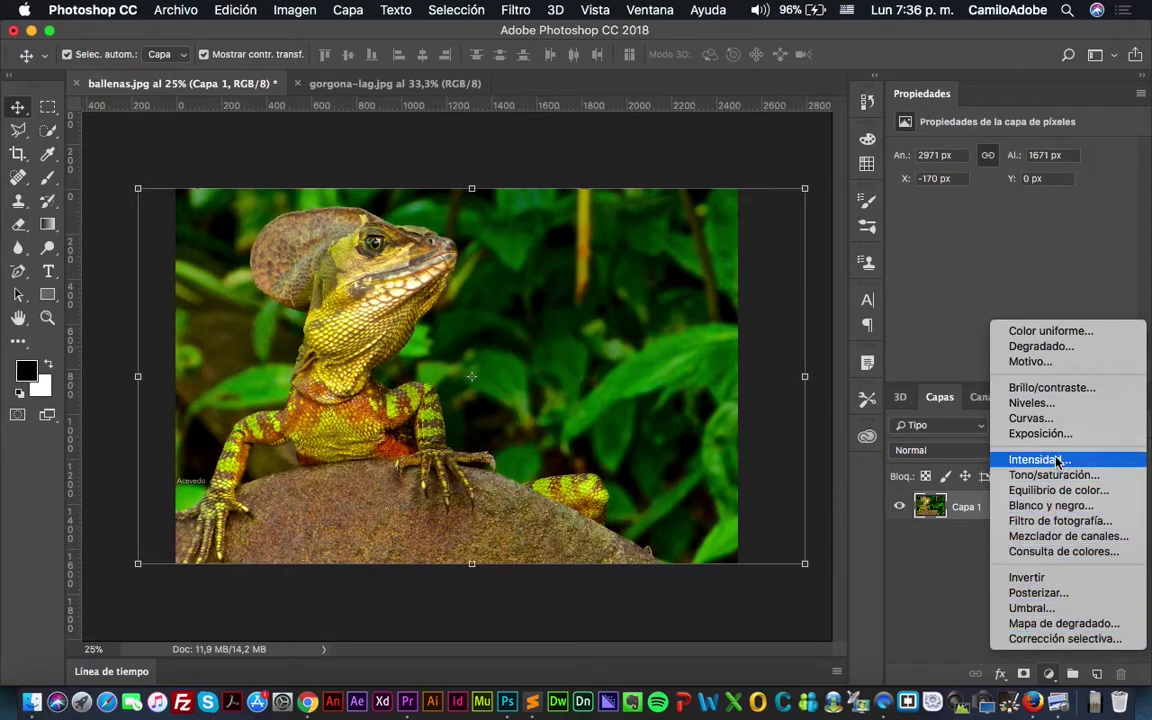
Add a Color uniforme fill layer in red f21414, then toggle its visibility off and on
left_click(1056, 333)
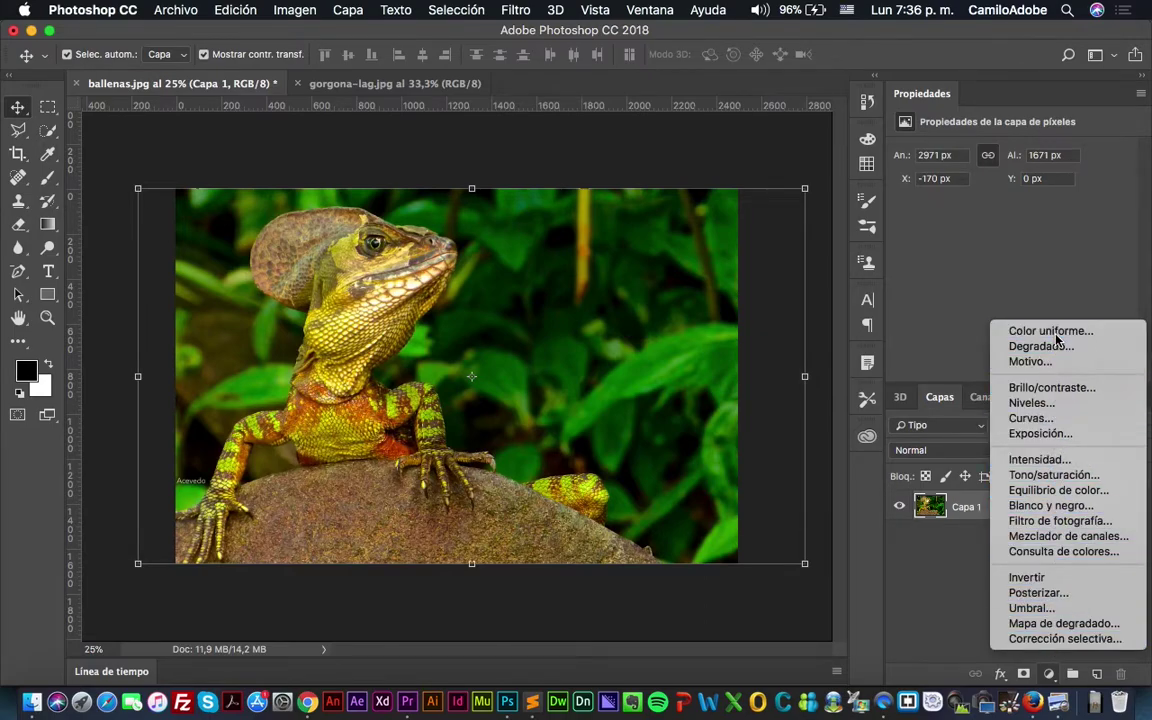
left_click(597, 256)
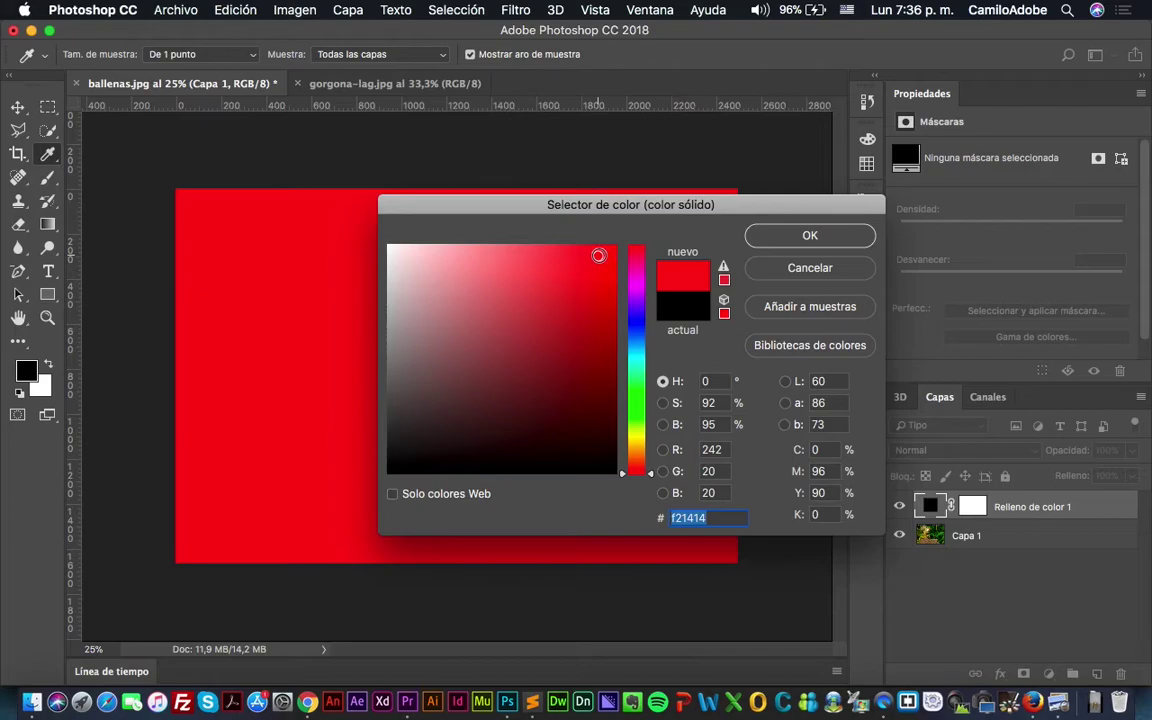
left_click(810, 236)
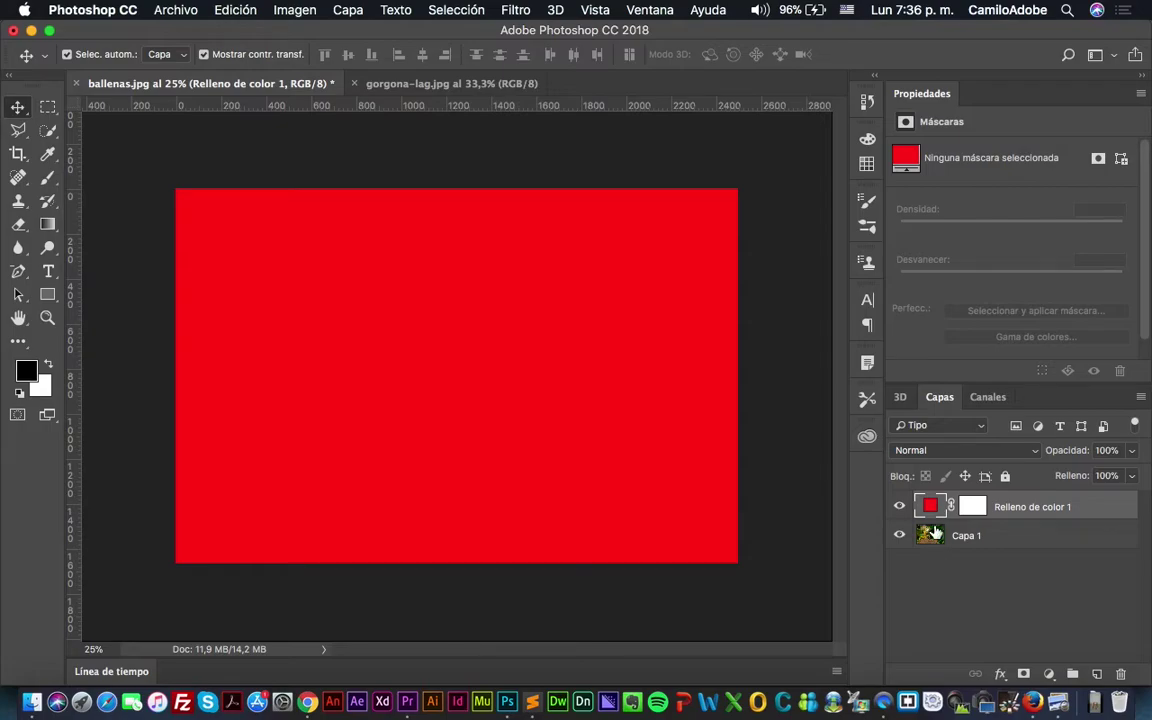
left_click(900, 507)
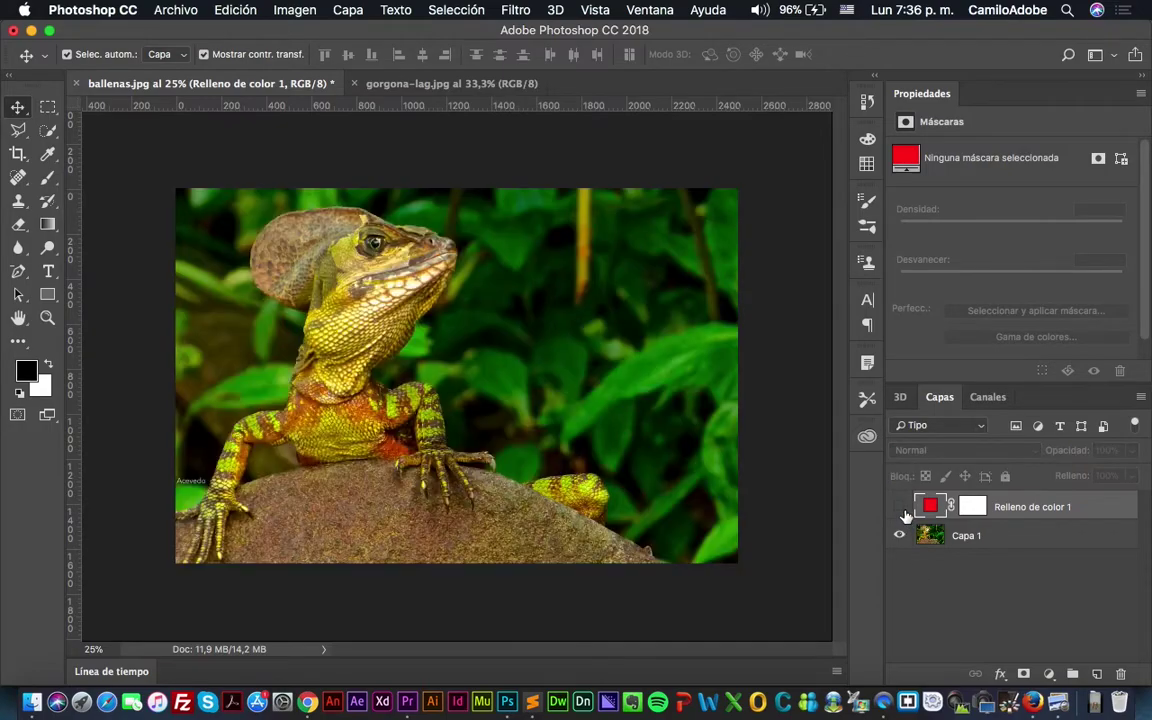
left_click(900, 507)
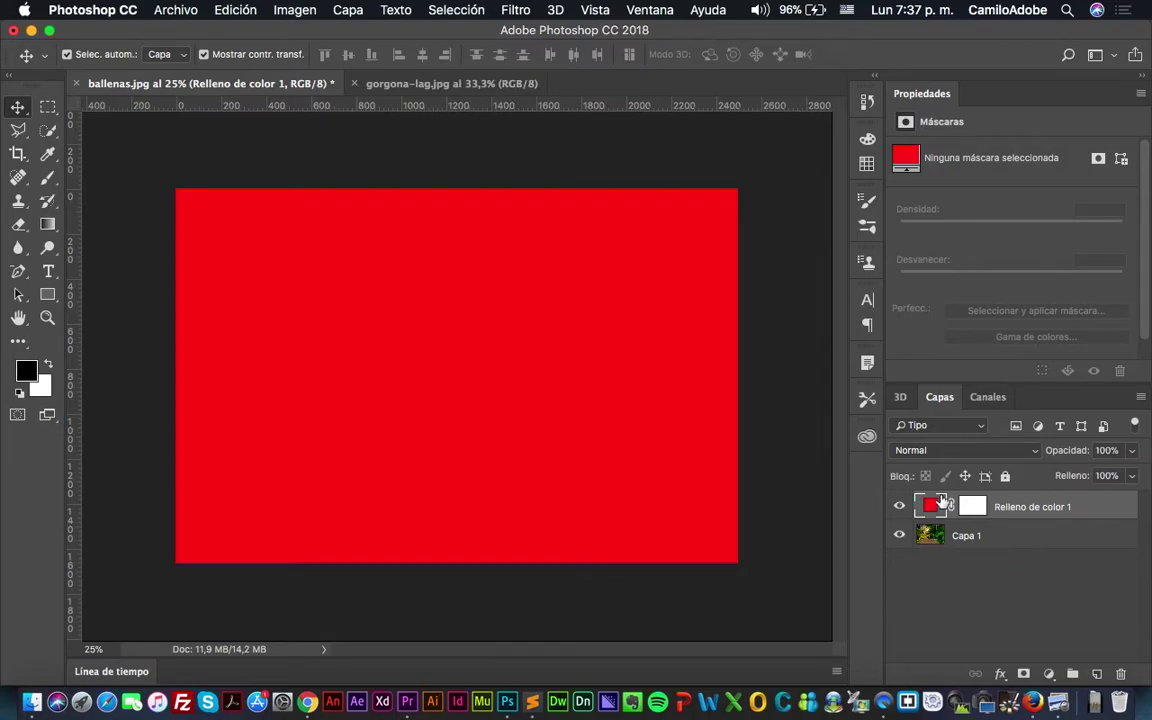
Try Subexponer color, settle the red fill on Multiplicar blending, and target its layer mask
left_click(957, 451)
left_click(958, 514)
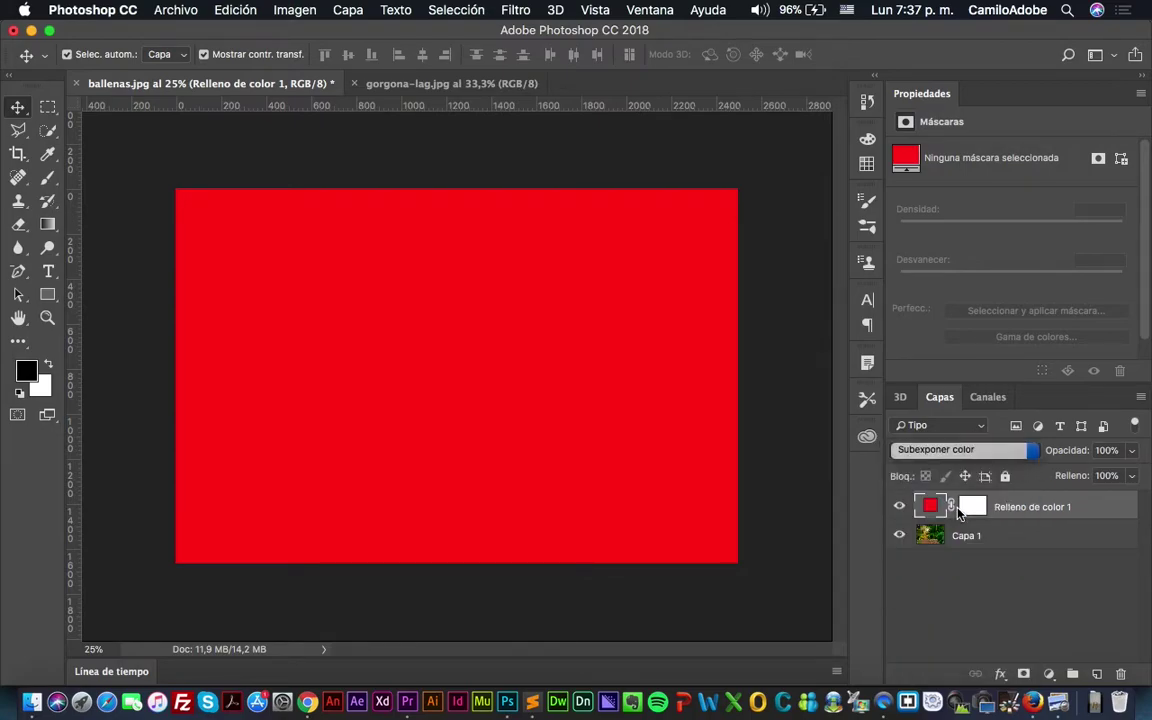
left_click(953, 451)
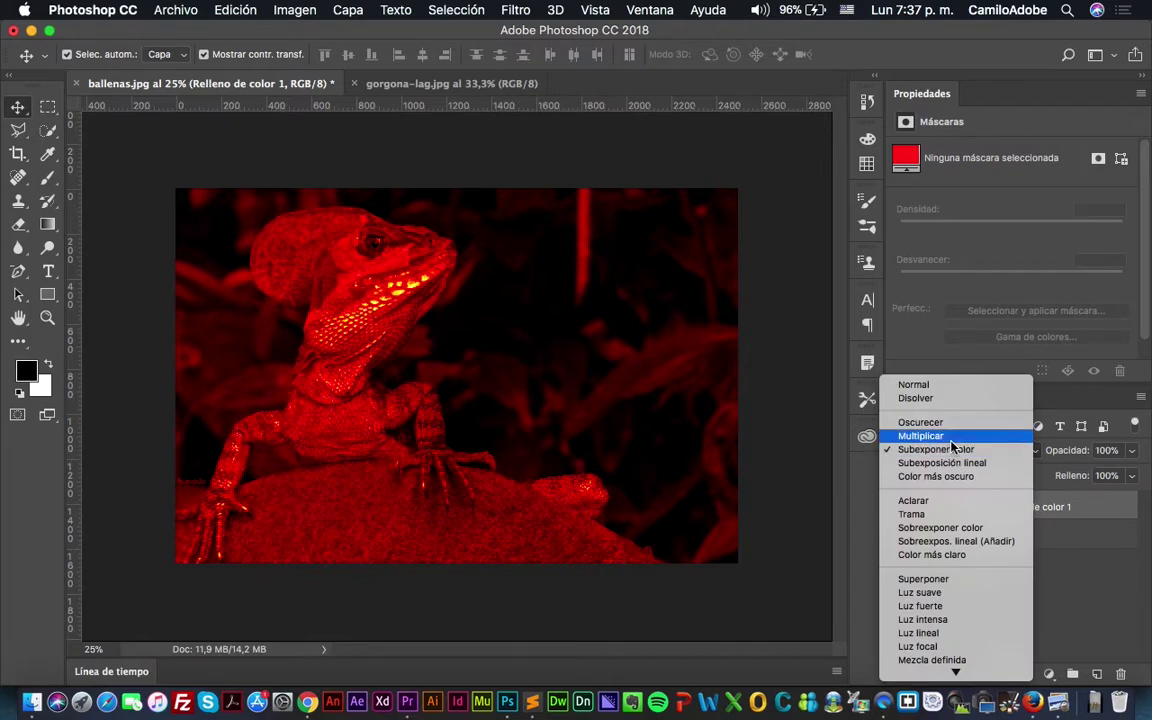
left_click(951, 438)
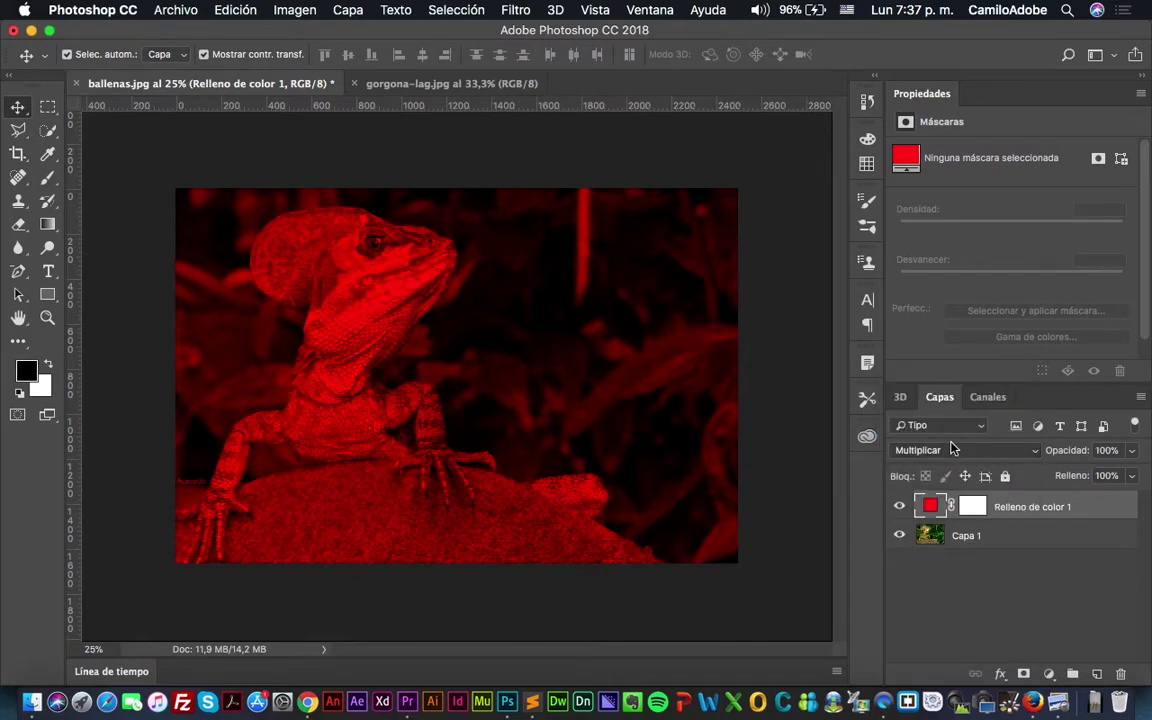
left_click(975, 512)
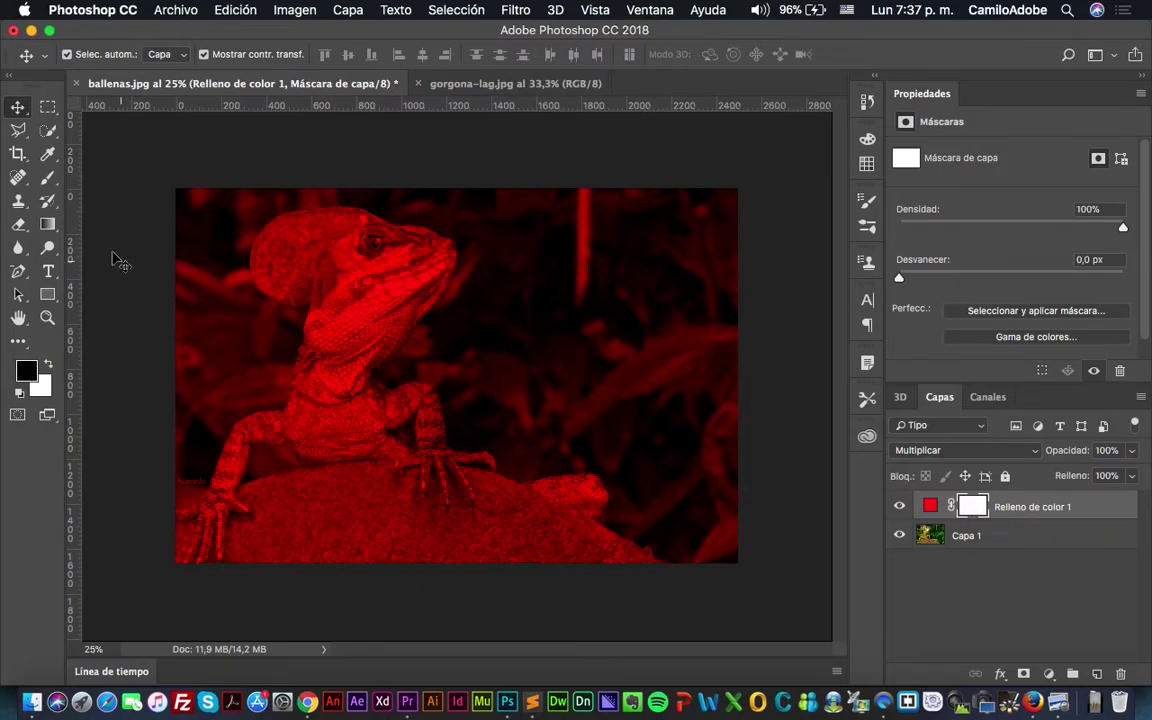
Draw a gradient on the red fill's mask, disable the mask, then delete the fill layer
left_click(52, 224)
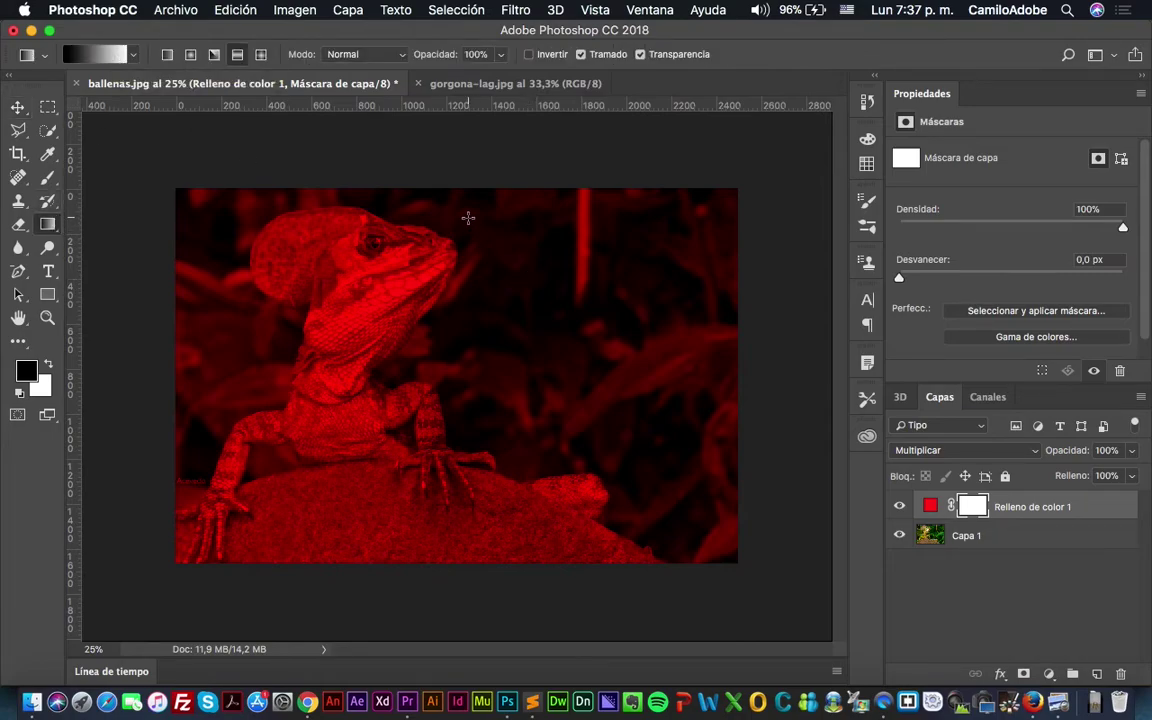
left_click_drag(467, 216, 478, 502)
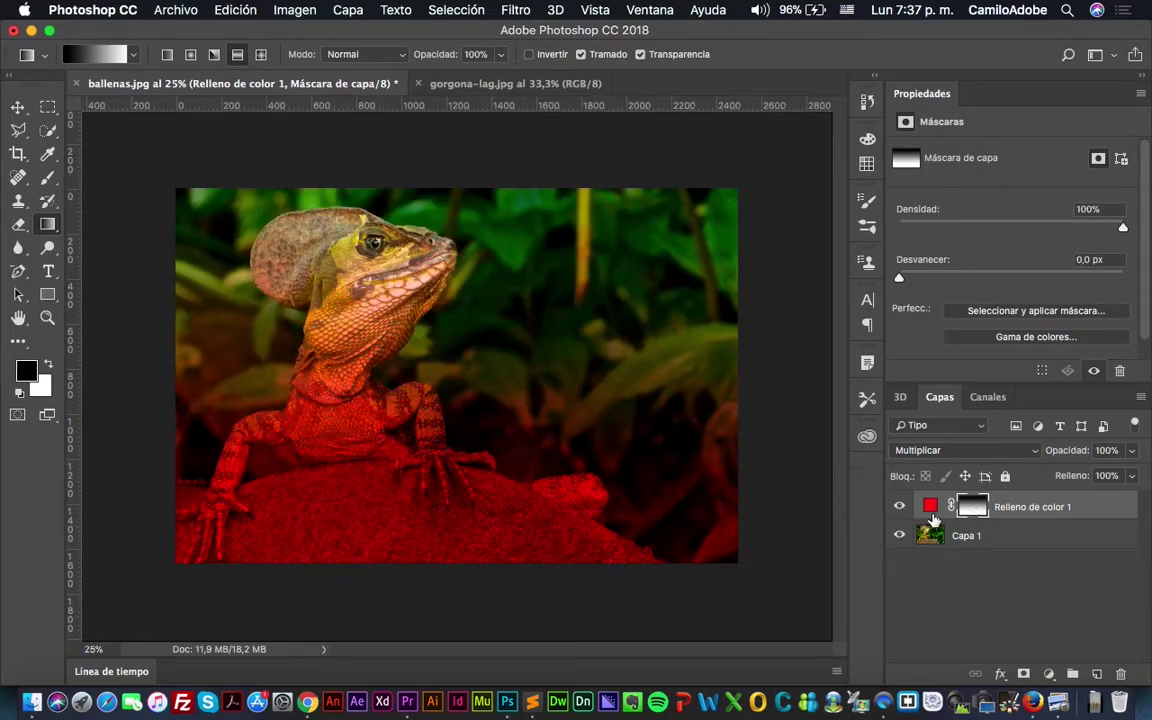
left_click(977, 509, "shift")
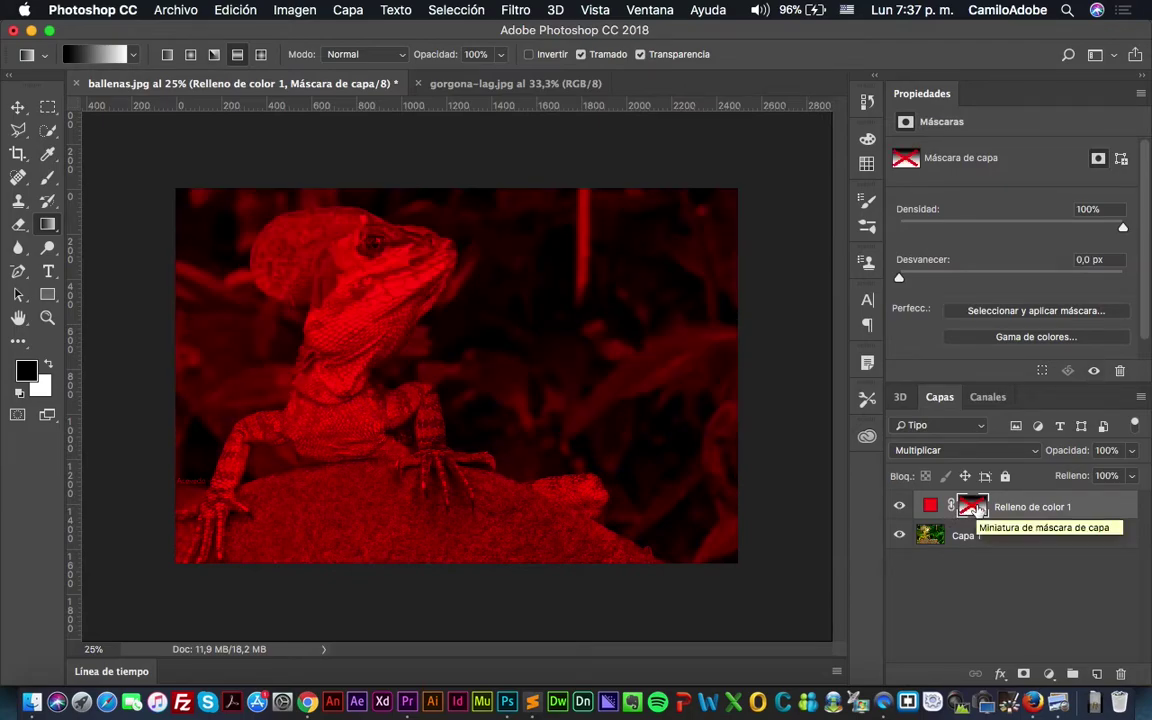
key("Delete")
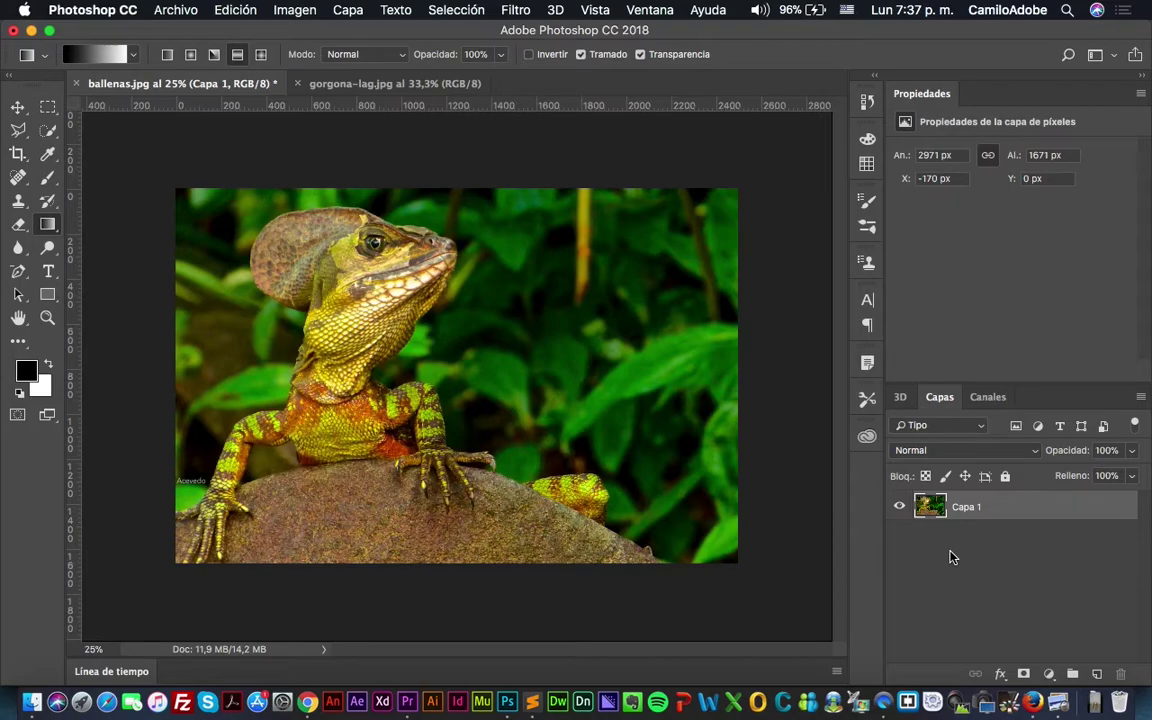
Add a Degradado fill layer using the Azul, amarillo, azul gradient preset
left_click(1049, 674)
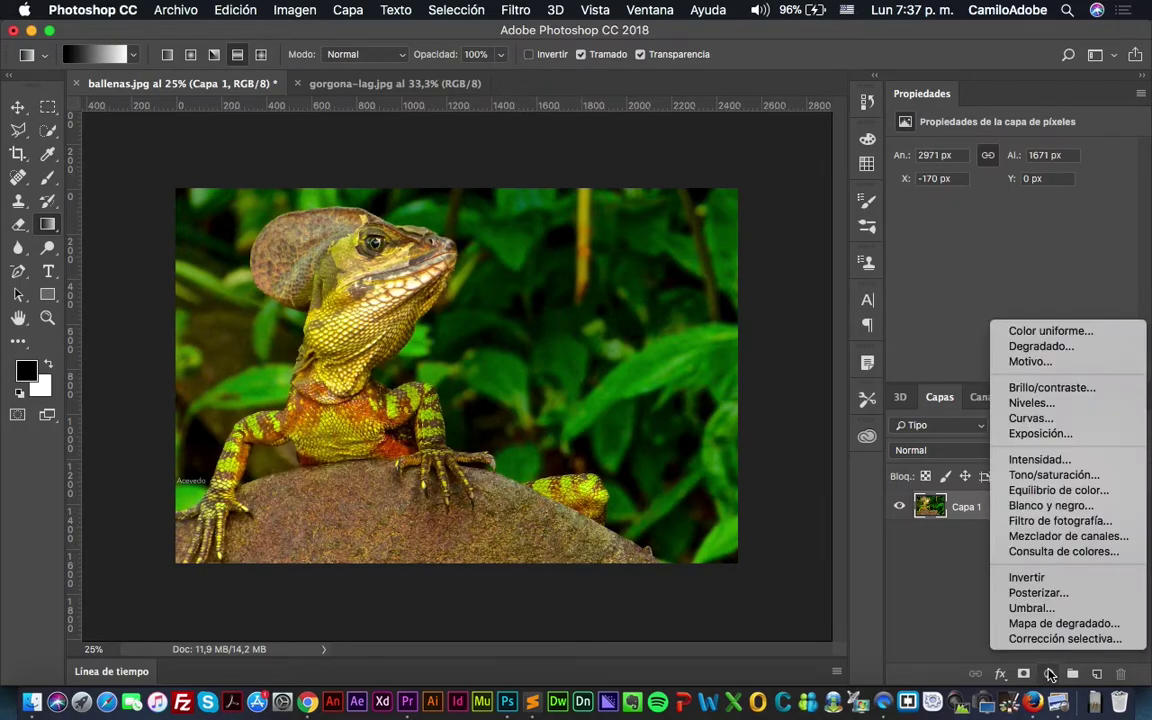
left_click(1040, 346)
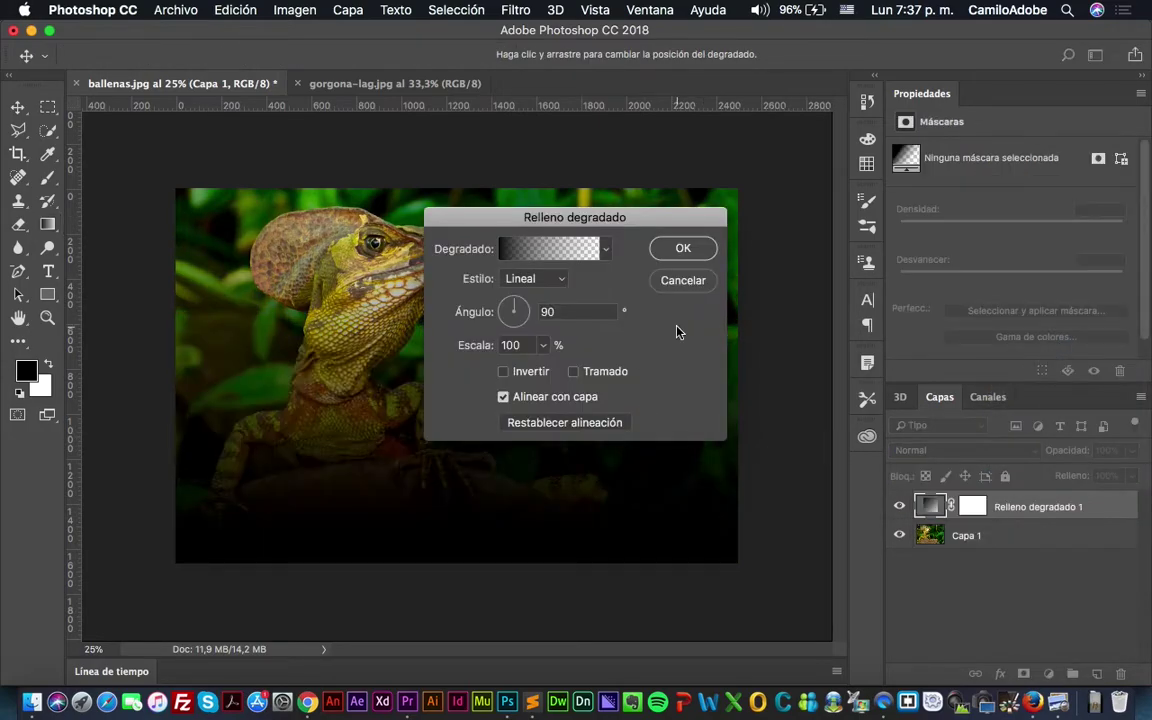
left_click(548, 249)
left_click(578, 175)
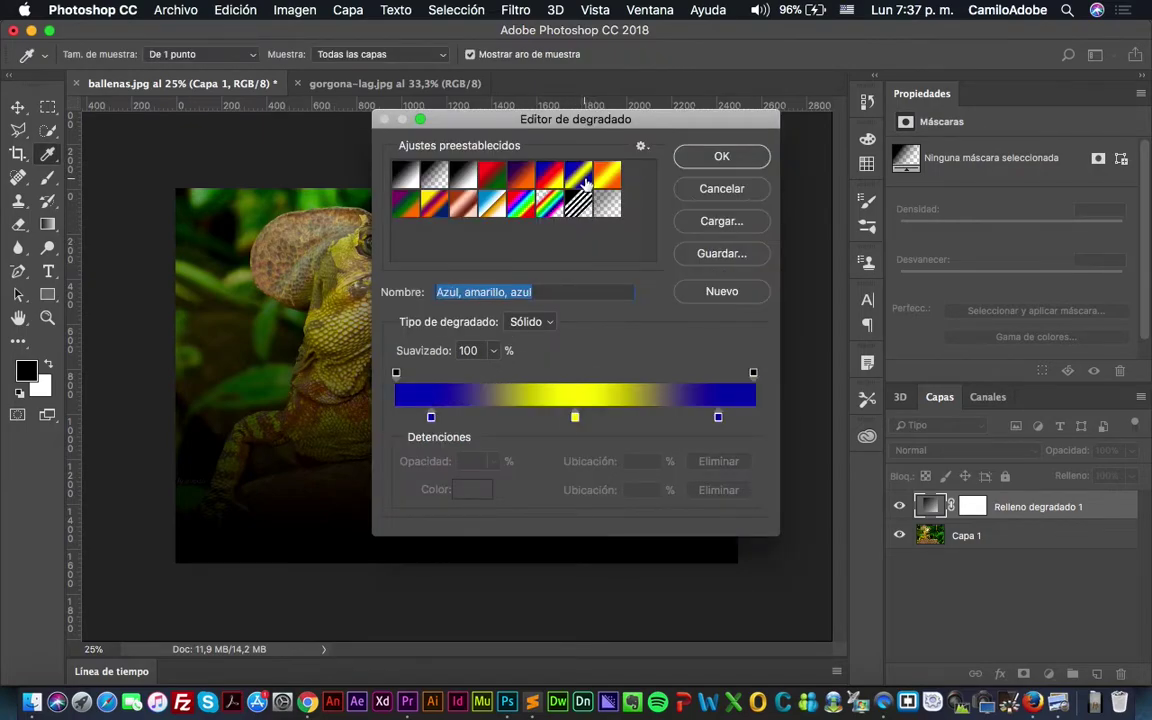
left_click(681, 160)
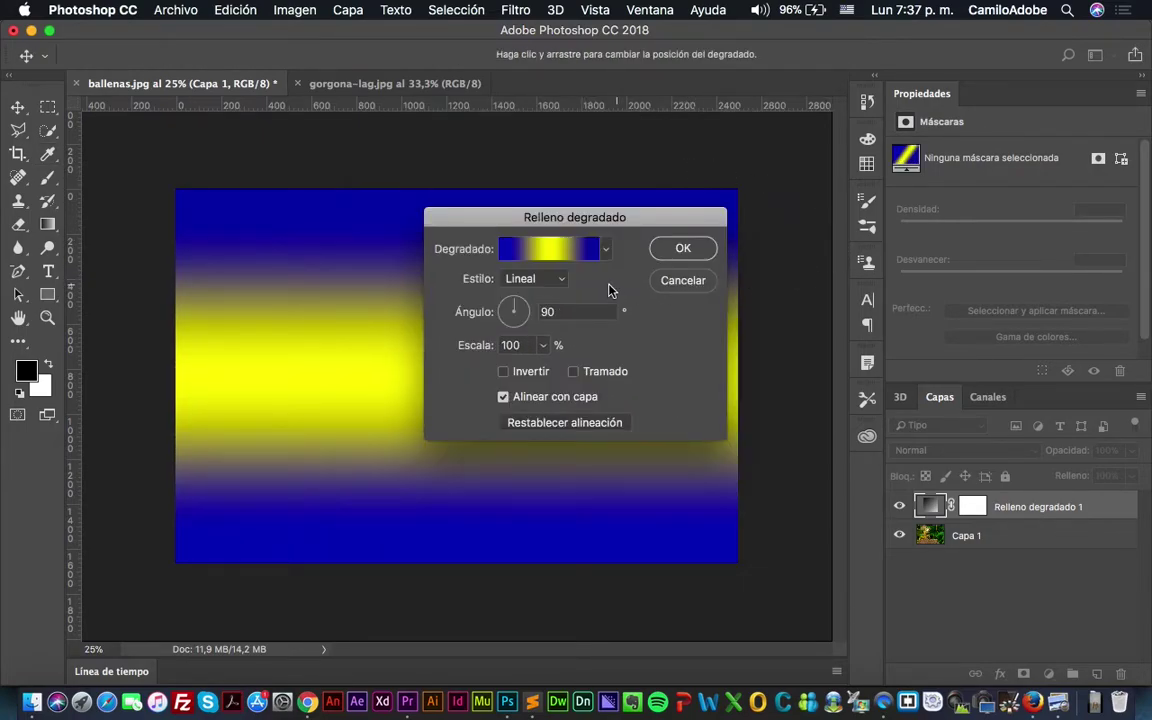
Try Radial, Ángulo and Reflejado styles, then apply Lineal at angle -8.13 for vertical bands
left_click(545, 279)
left_click(535, 291)
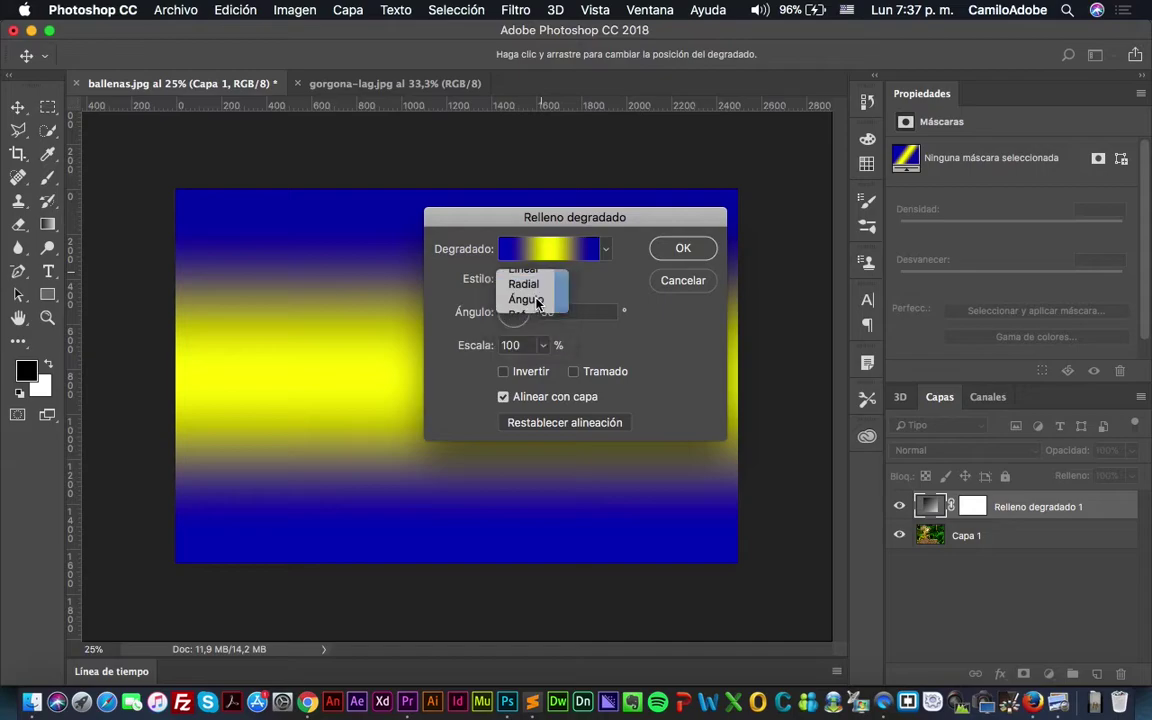
left_click(540, 286)
left_click(535, 293)
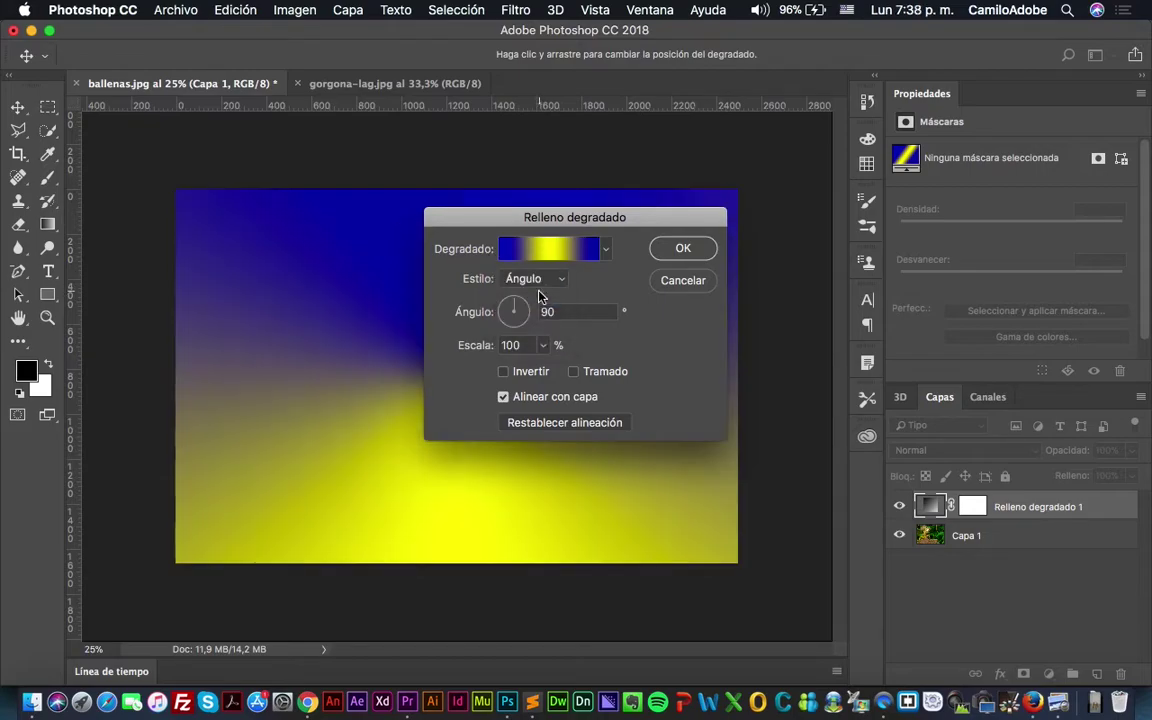
left_click(540, 282)
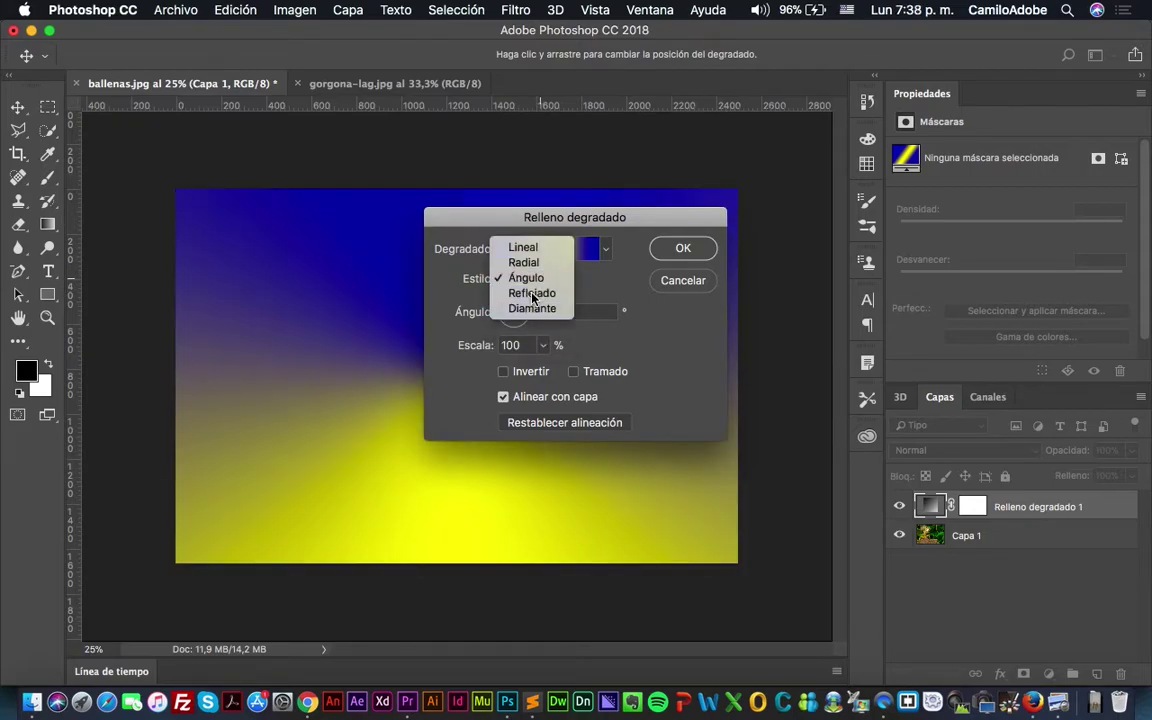
left_click(533, 293)
left_click(533, 280)
left_click(520, 229)
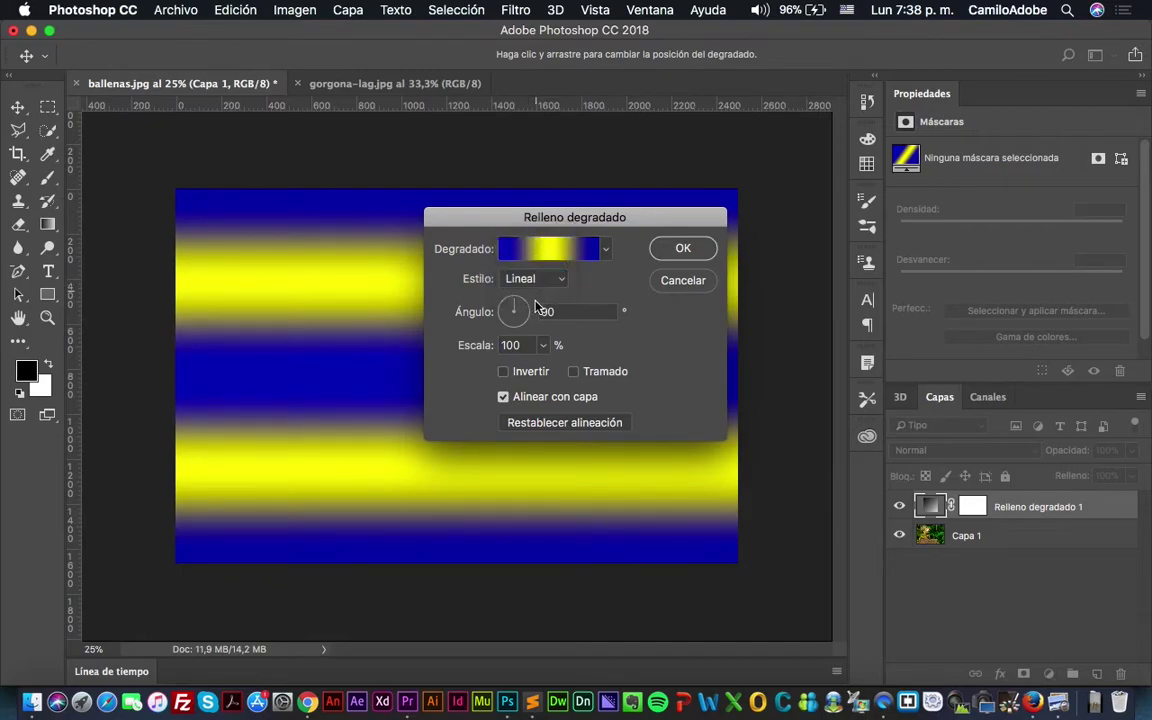
left_click_drag(524, 316, 530, 314)
left_click(680, 249)
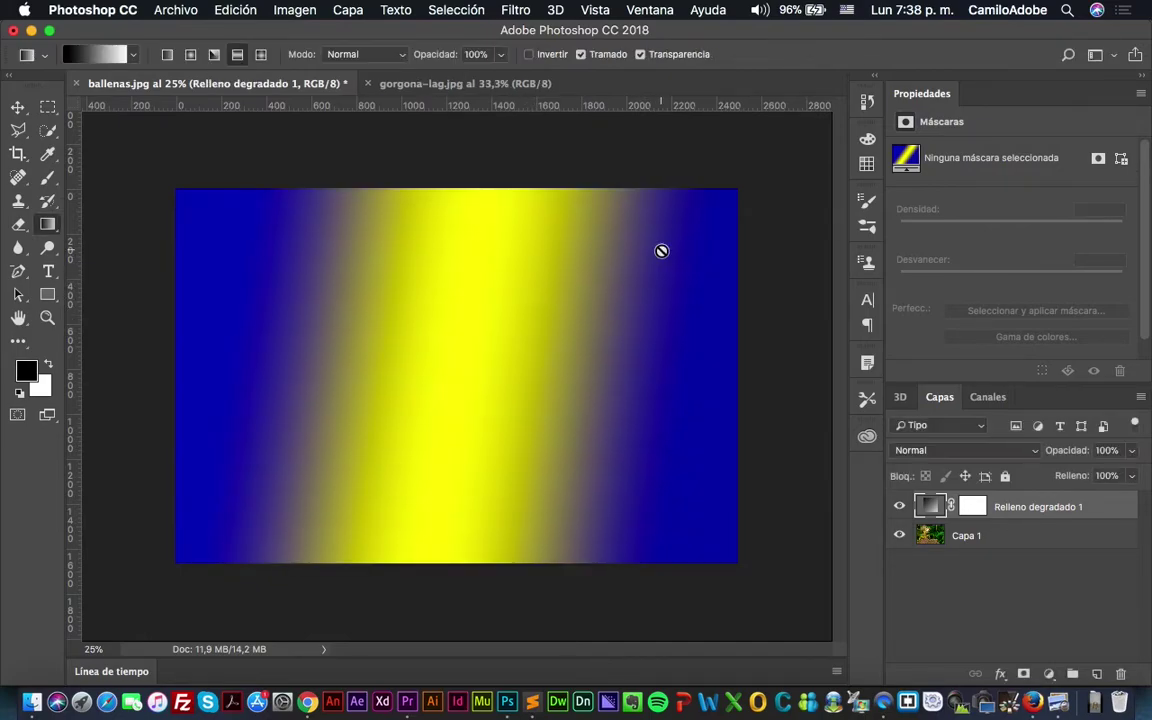
Try Multiplicar and Trama blend modes on the gradient fill, then return it to Normal
left_click(952, 449)
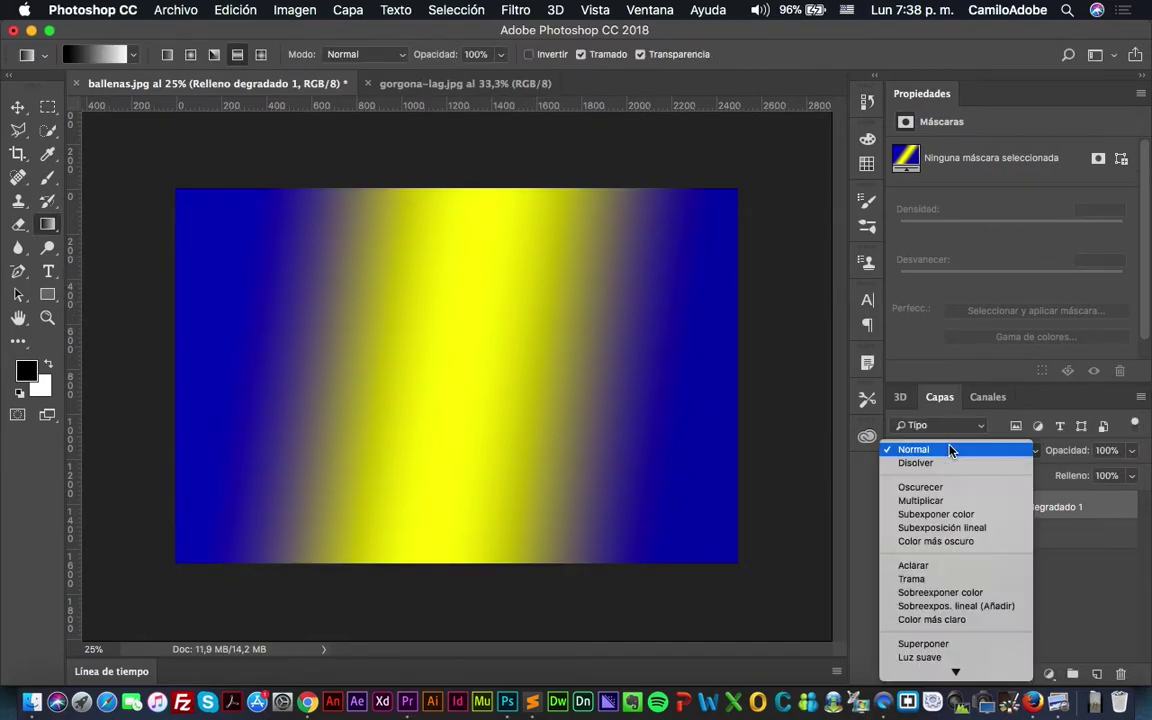
left_click(952, 508)
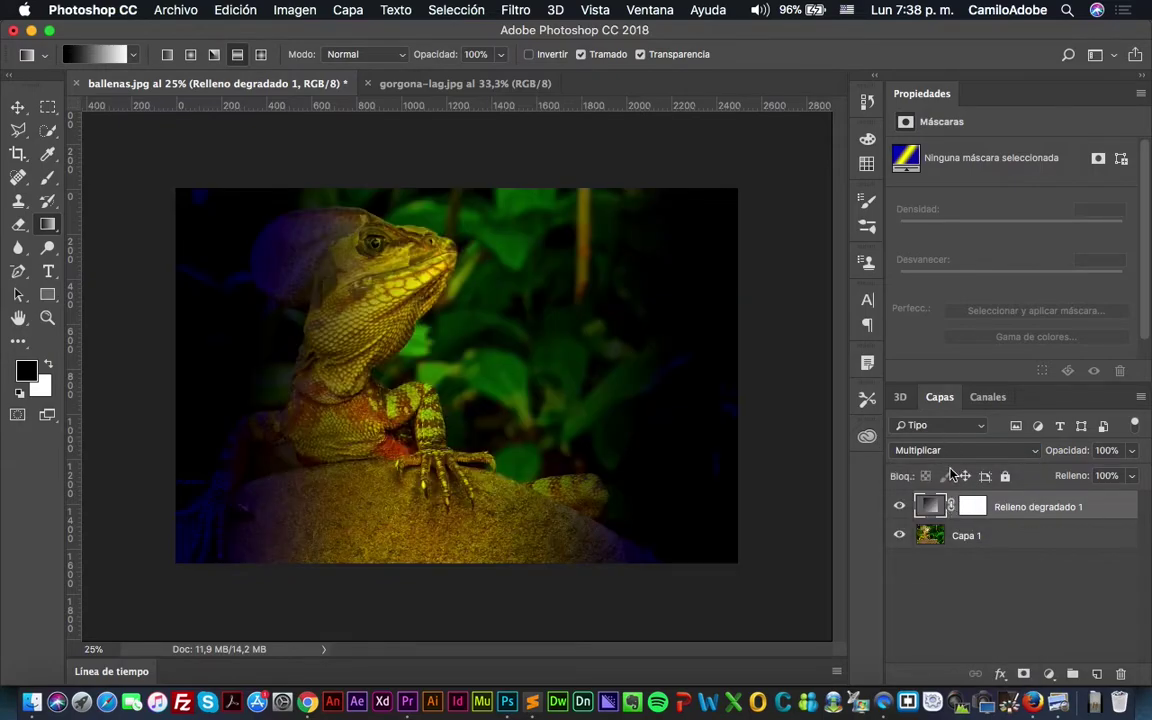
left_click(951, 450)
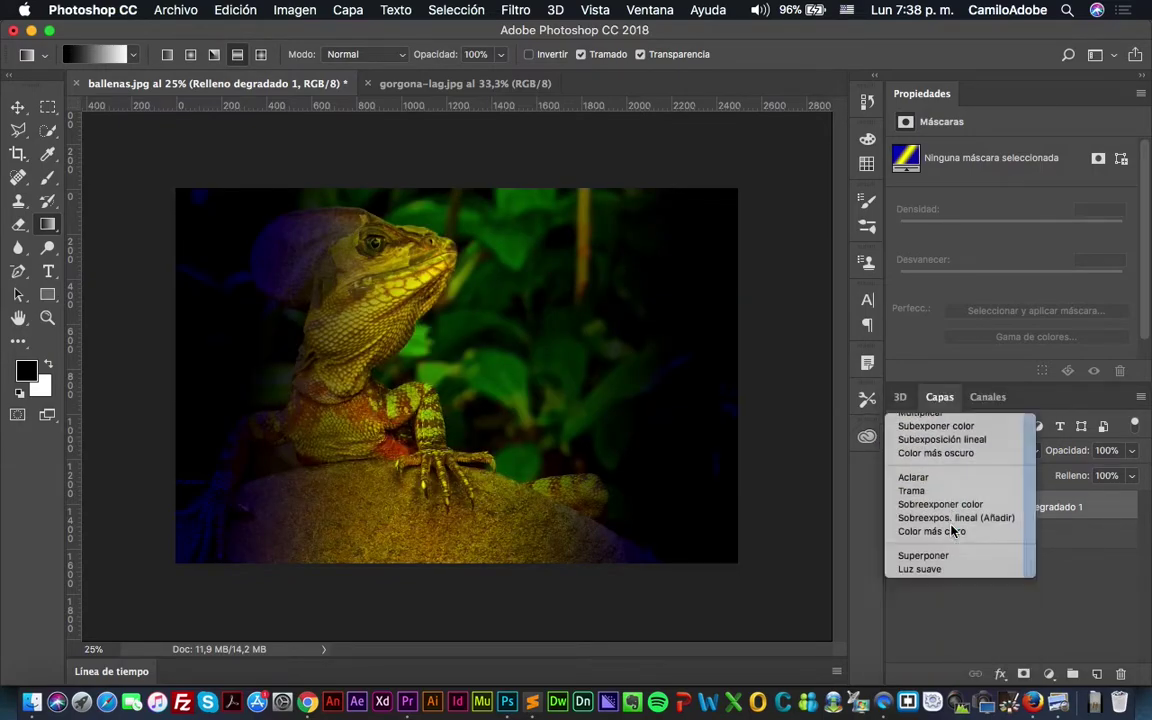
left_click(955, 494)
left_click(962, 451)
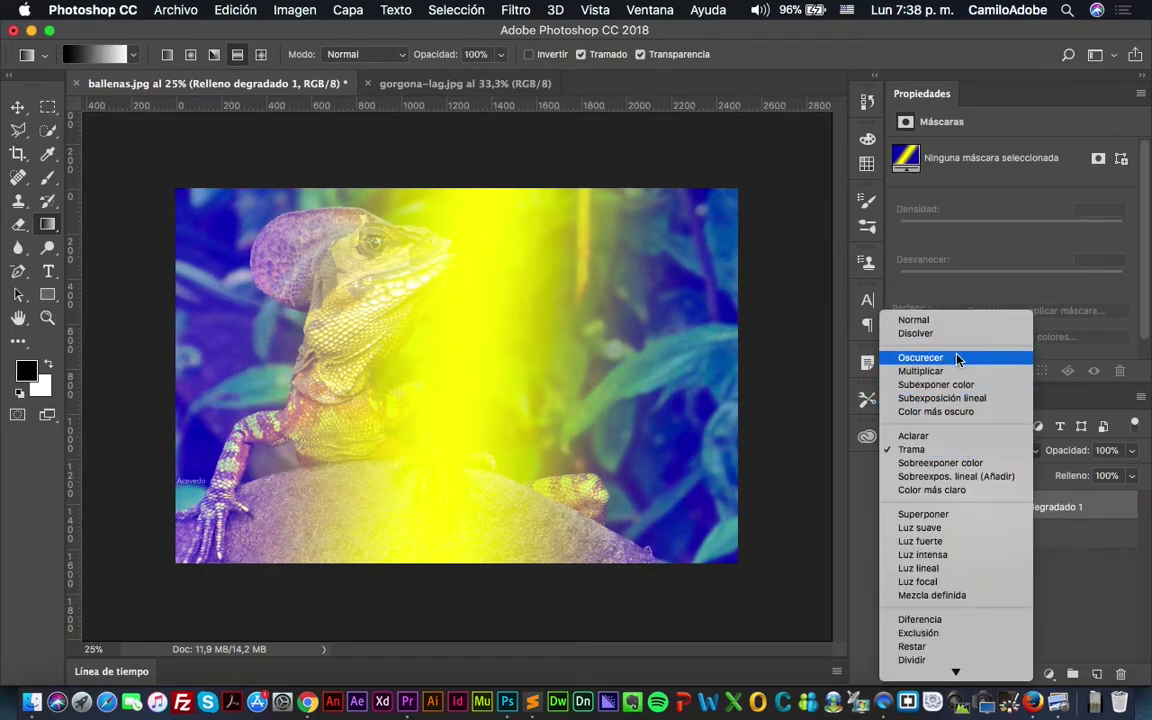
left_click(957, 321)
Lower the gradient fill's opacity to 52%, then drag the layer to the trash
left_click(1132, 450)
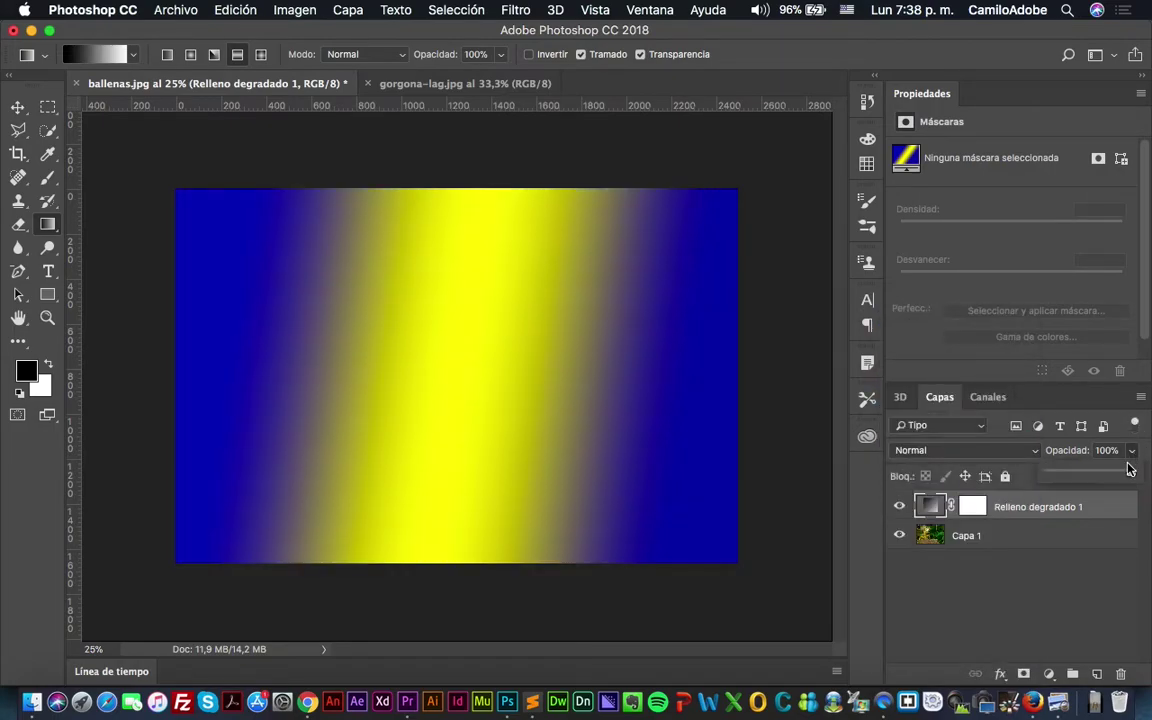
left_click_drag(1133, 471, 1092, 476)
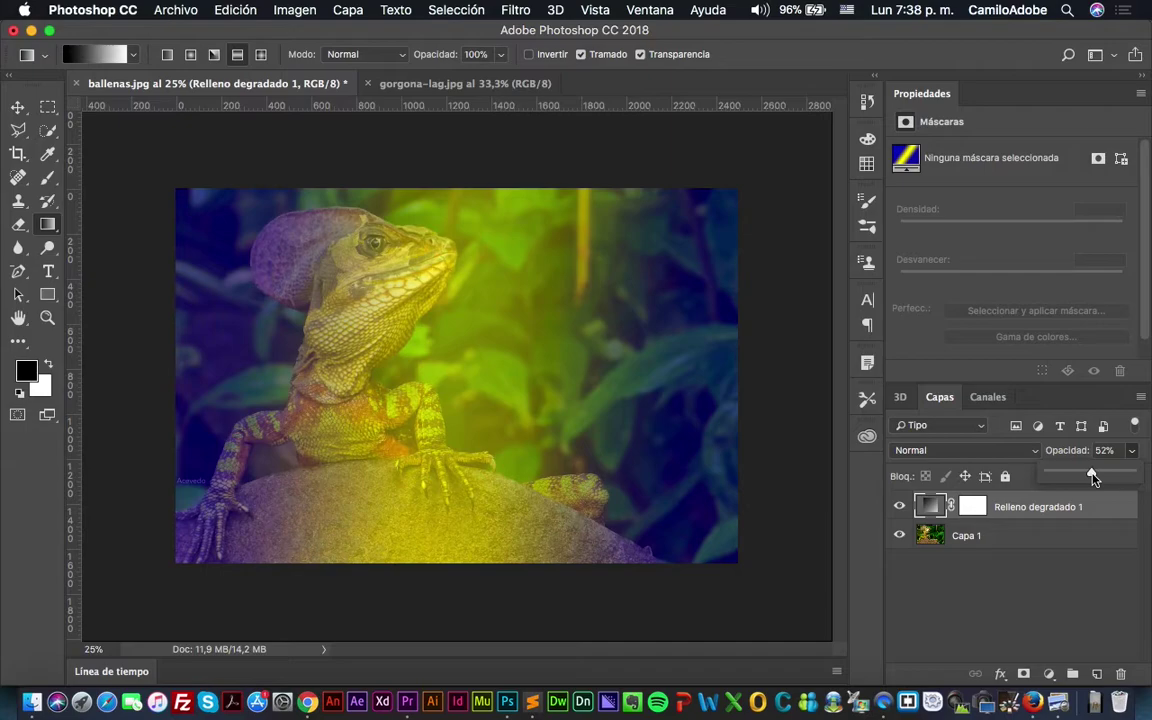
left_click(1060, 590)
left_click_drag(1040, 507, 1120, 674)
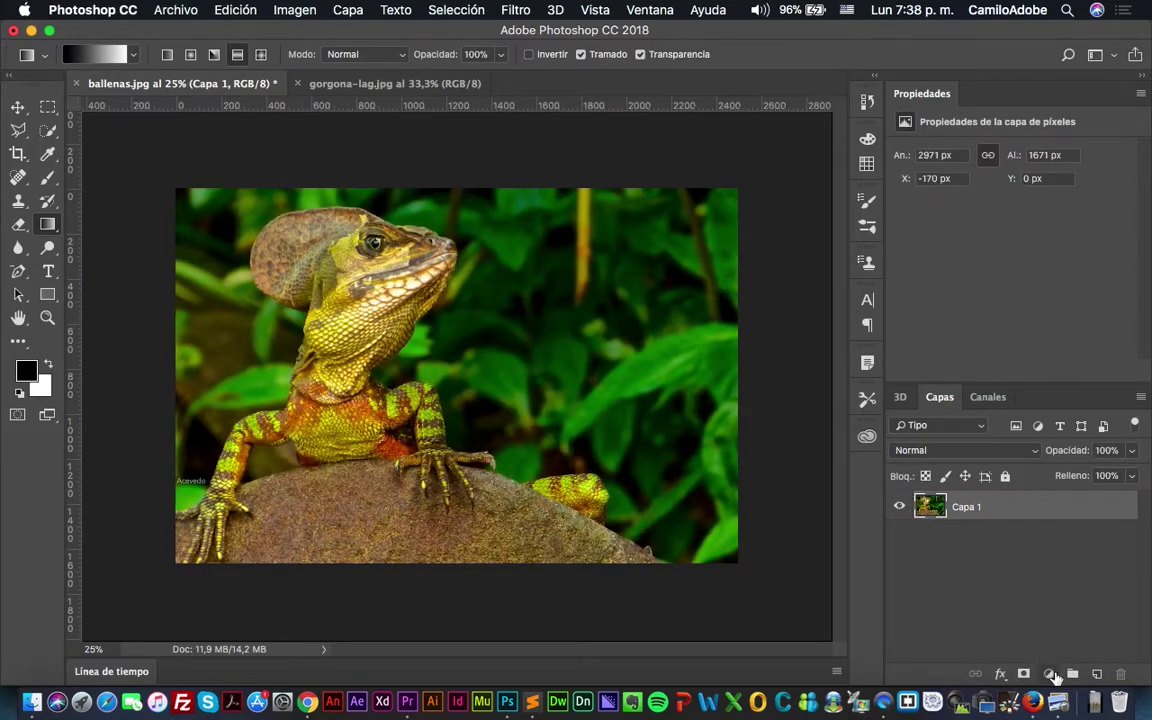
Add a Motivo fill layer and replace its patterns with the Motivos de rocas library
left_click(1047, 673)
left_click(1027, 361)
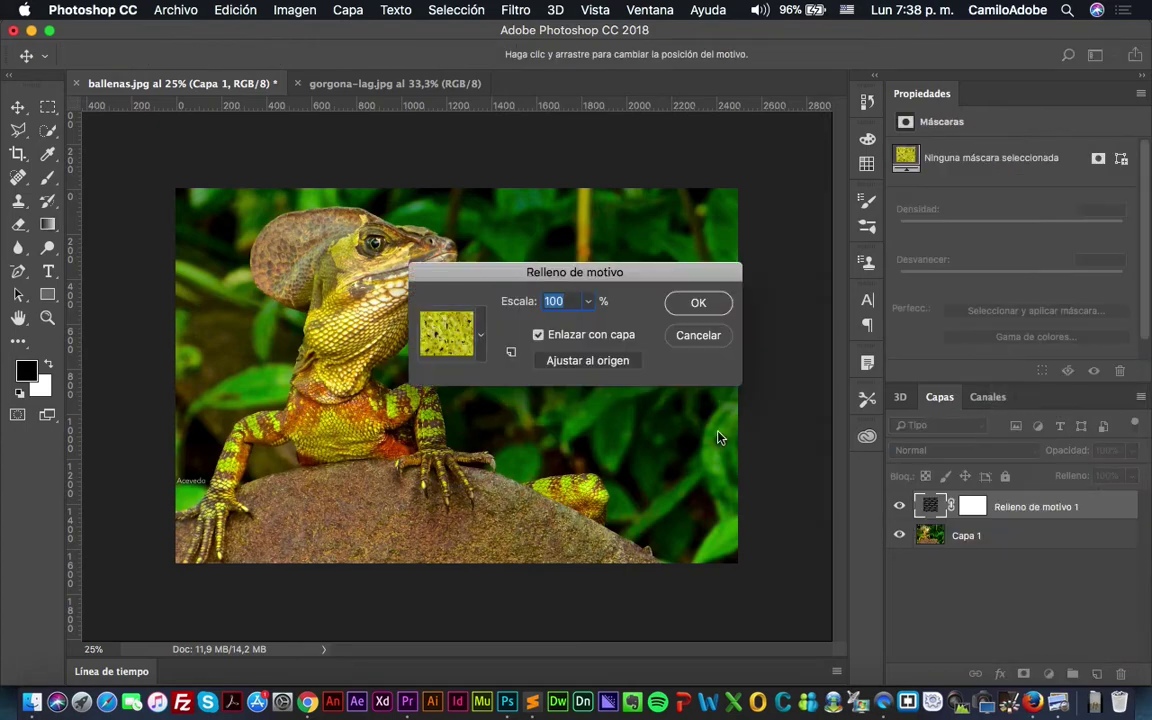
left_click(481, 338)
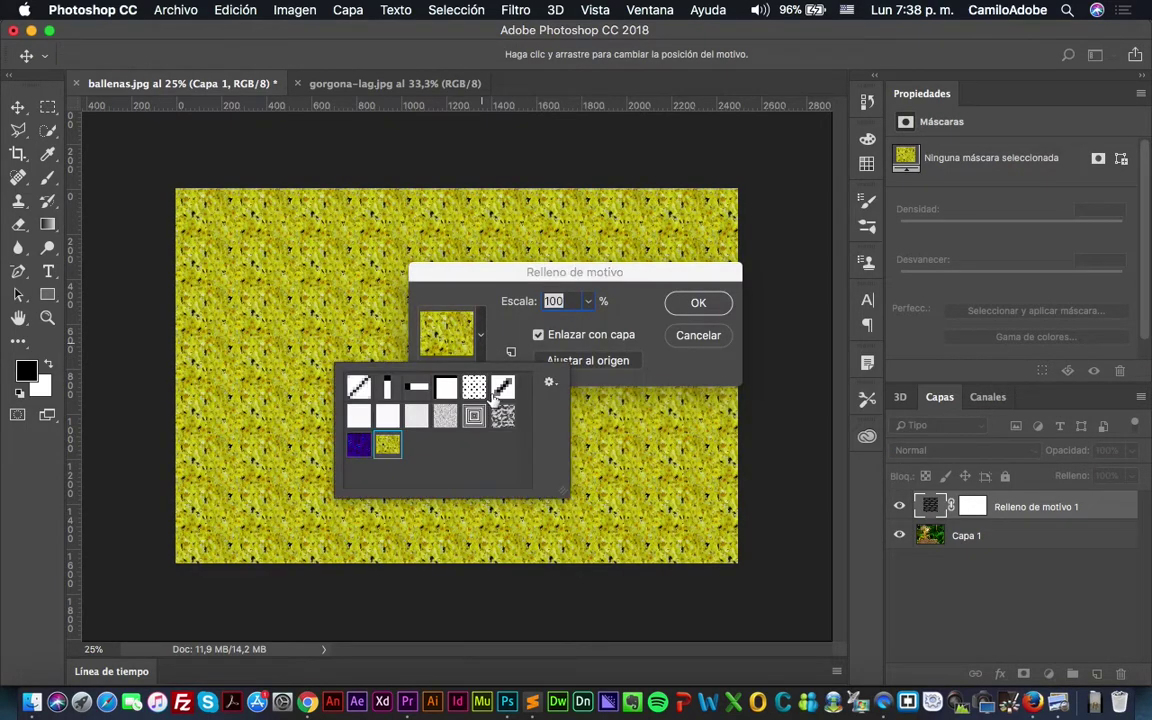
left_click(550, 383)
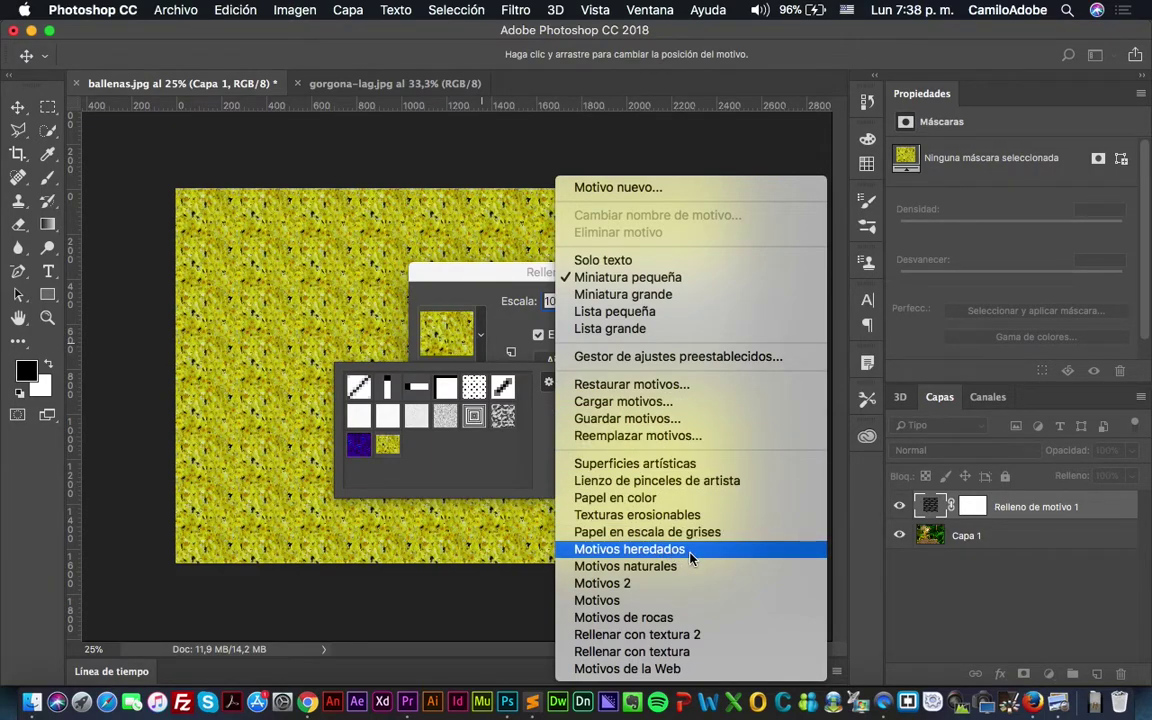
left_click(716, 620)
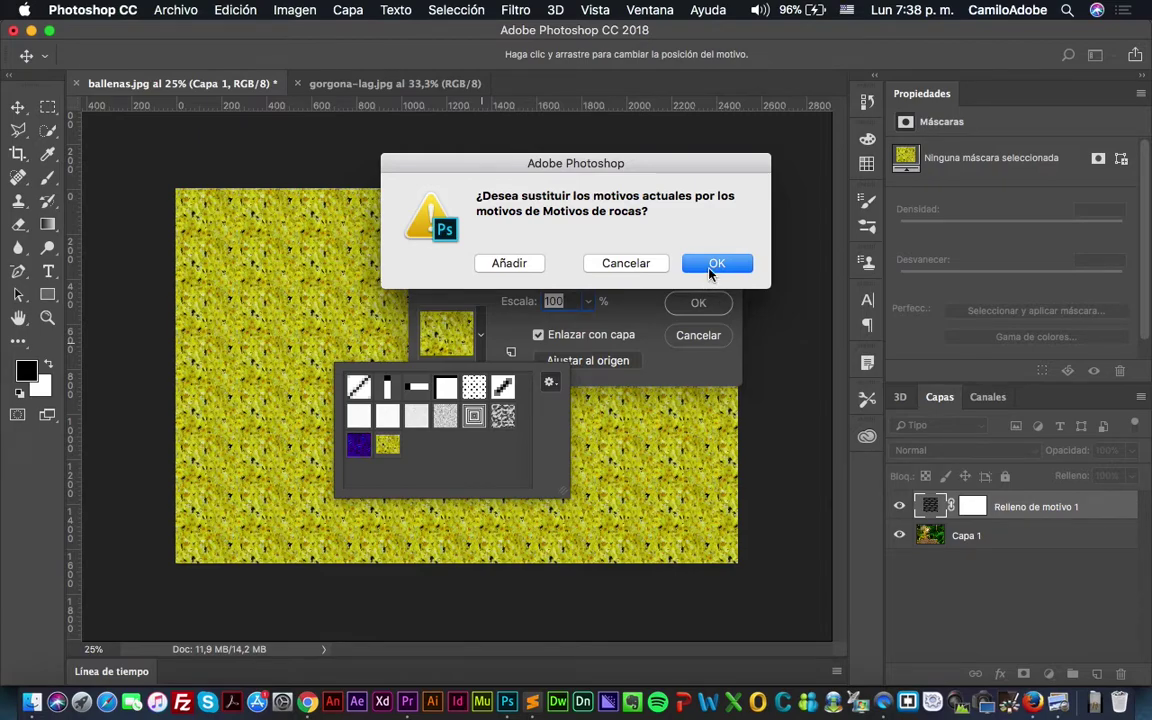
left_click(712, 264)
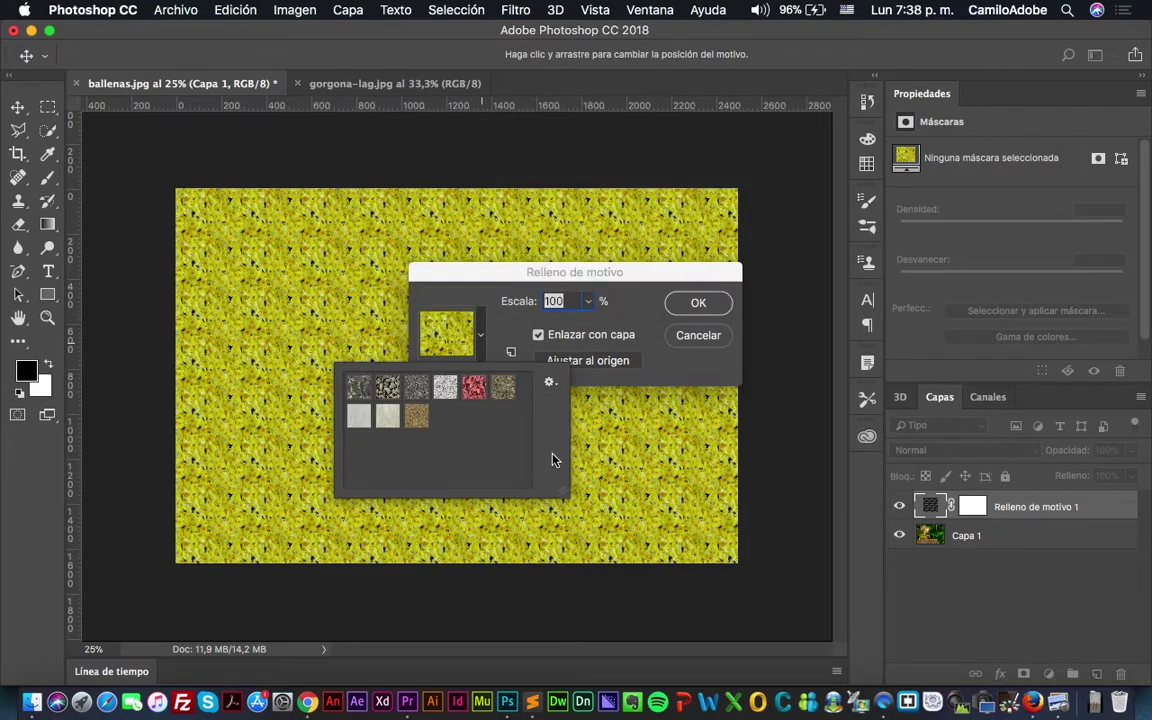
Choose the grey pebble pattern at 572% scale and apply the pattern fill
left_click(474, 389)
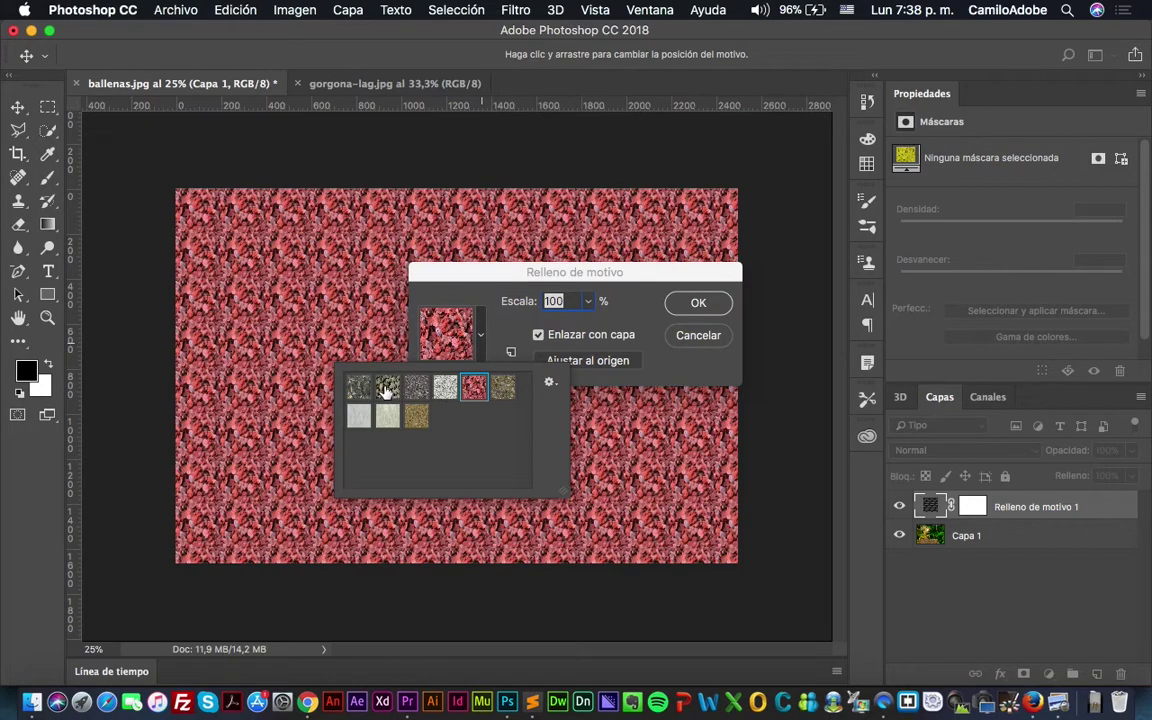
left_click(386, 390)
left_click(488, 289)
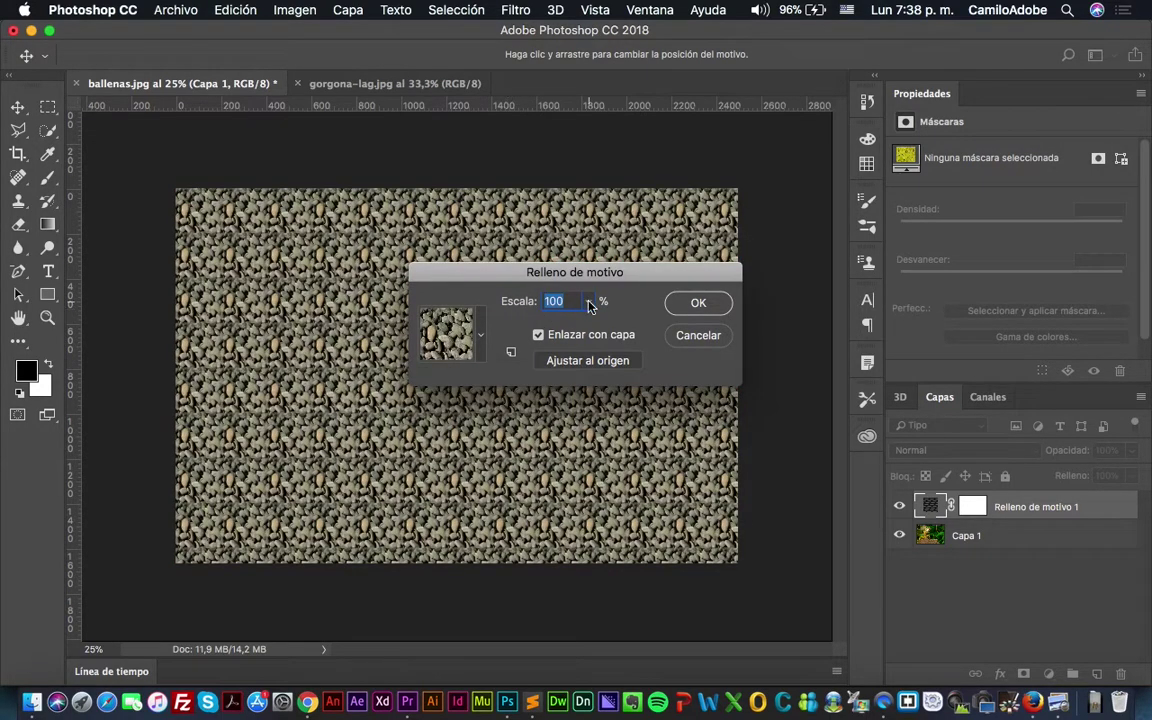
left_click_drag(588, 301, 648, 339)
left_click(703, 303)
Try Multiplicar and Aclarar blending on the pebble fill, ending back on Normal
left_click(950, 450)
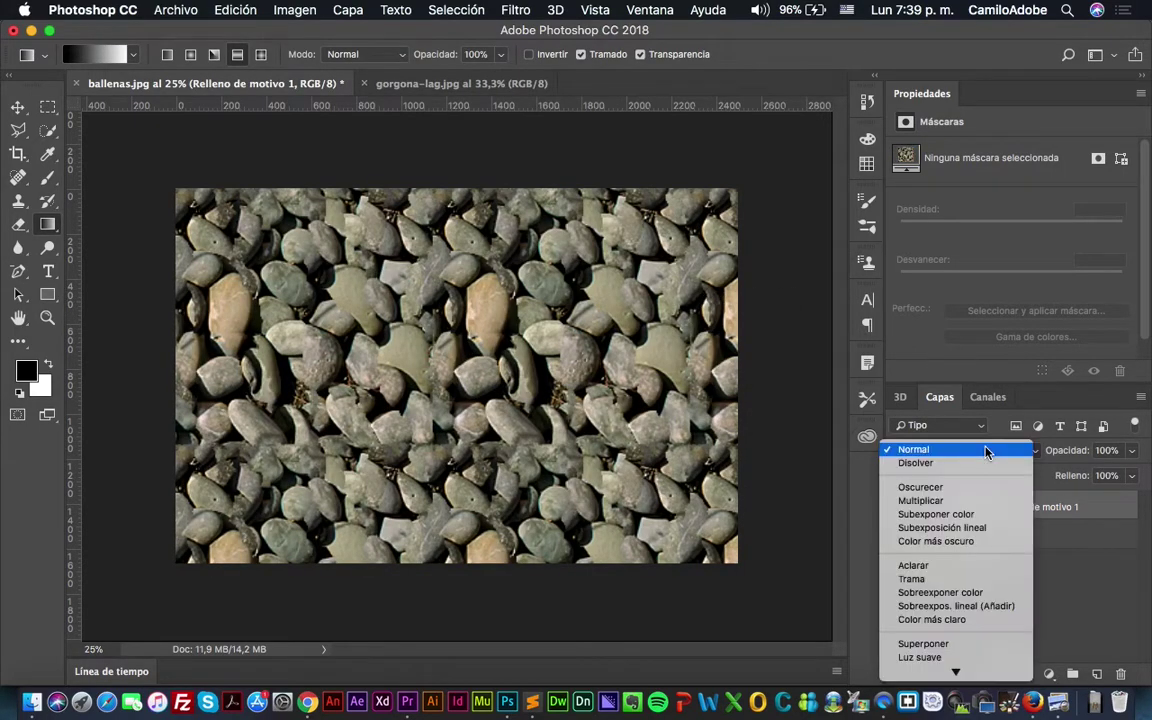
left_click(981, 503)
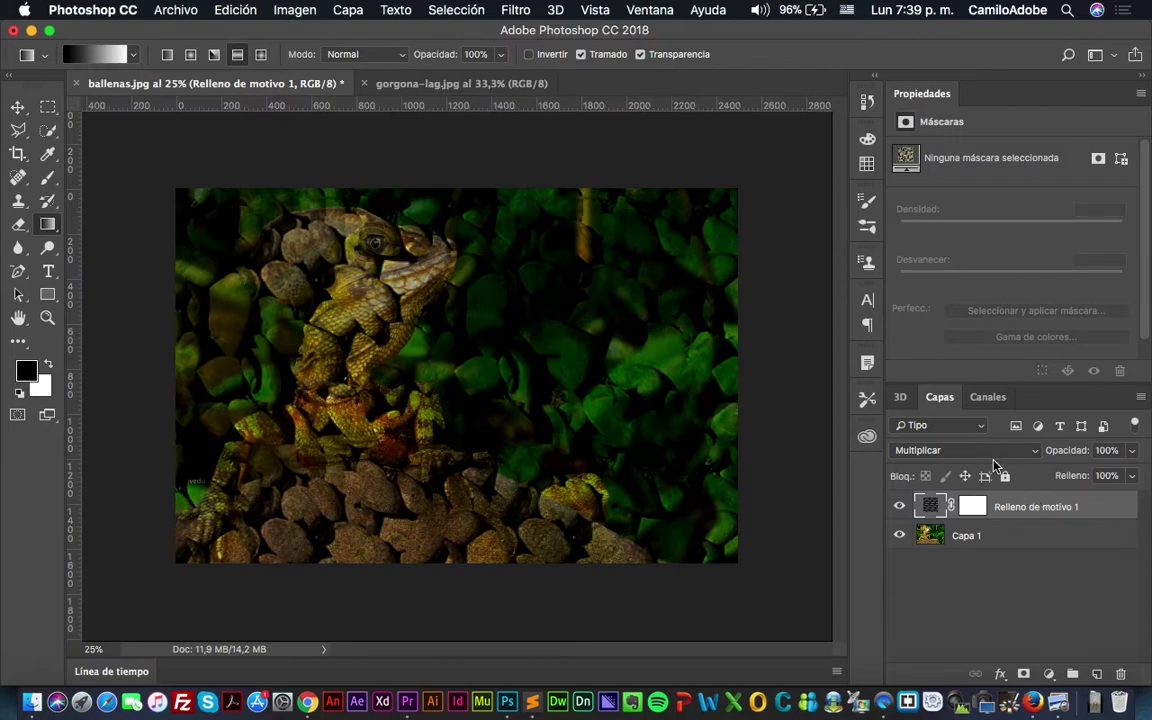
left_click(985, 450)
left_click(984, 515)
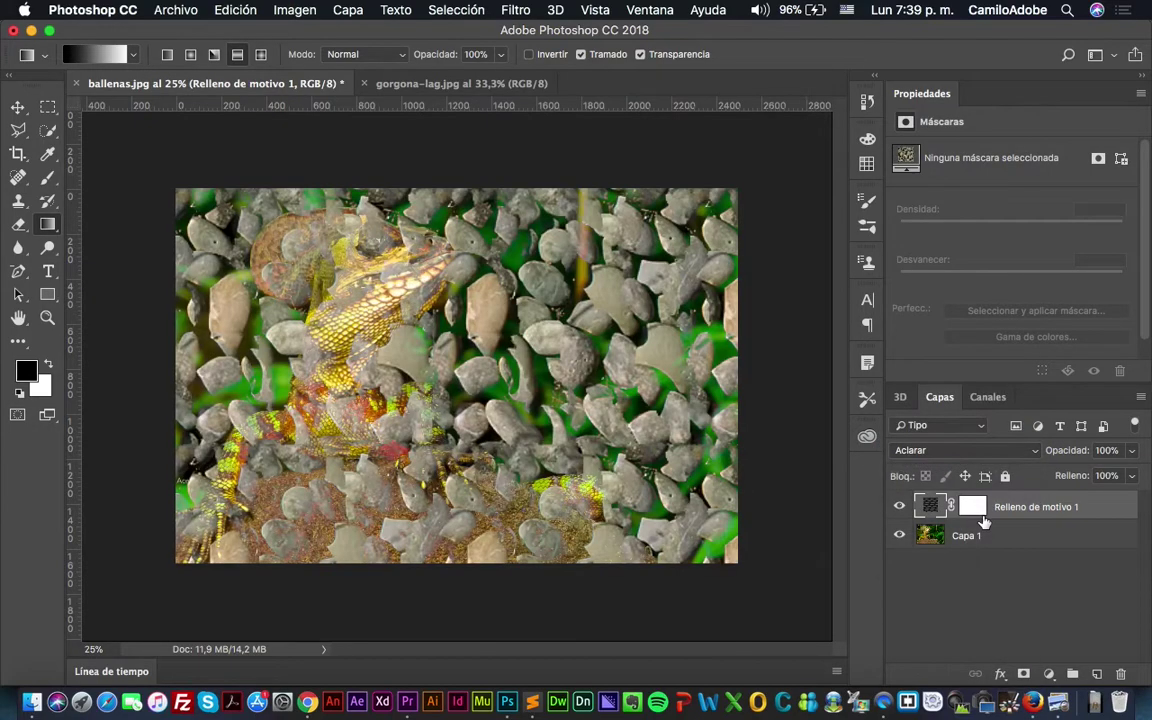
left_click(981, 451)
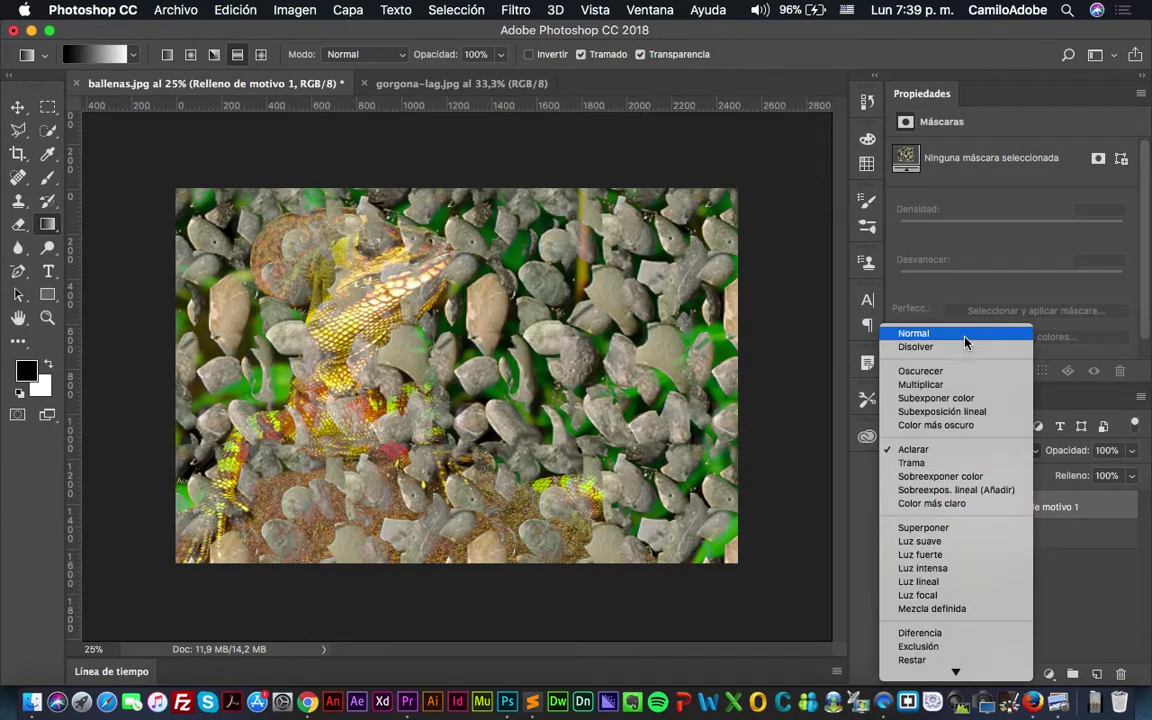
left_click(962, 336)
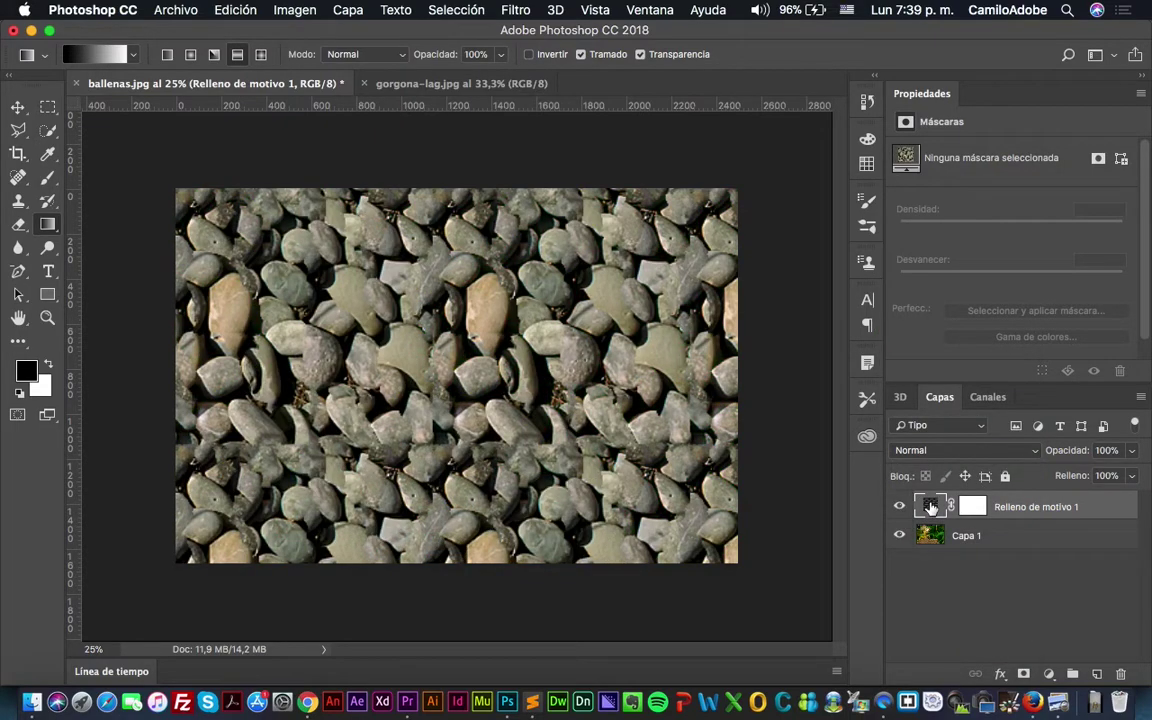
Delete the pebble pattern fill and add a Brillo/contraste adjustment layer
key("Delete")
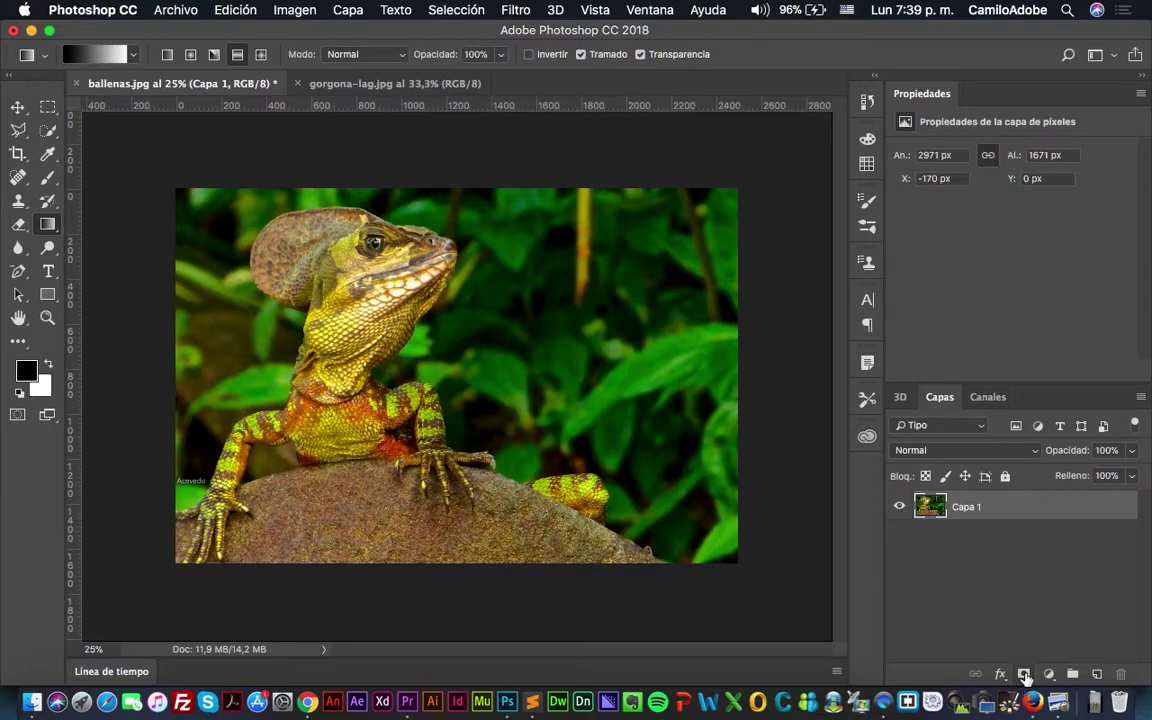
left_click(1050, 676)
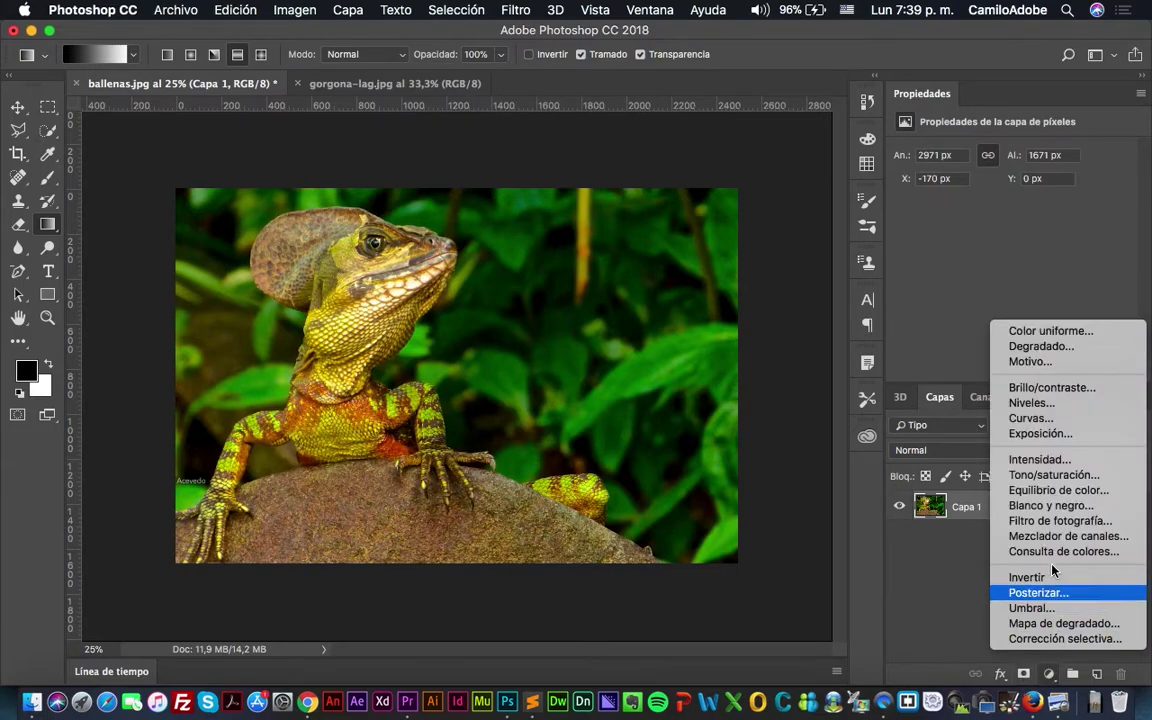
left_click(1058, 387)
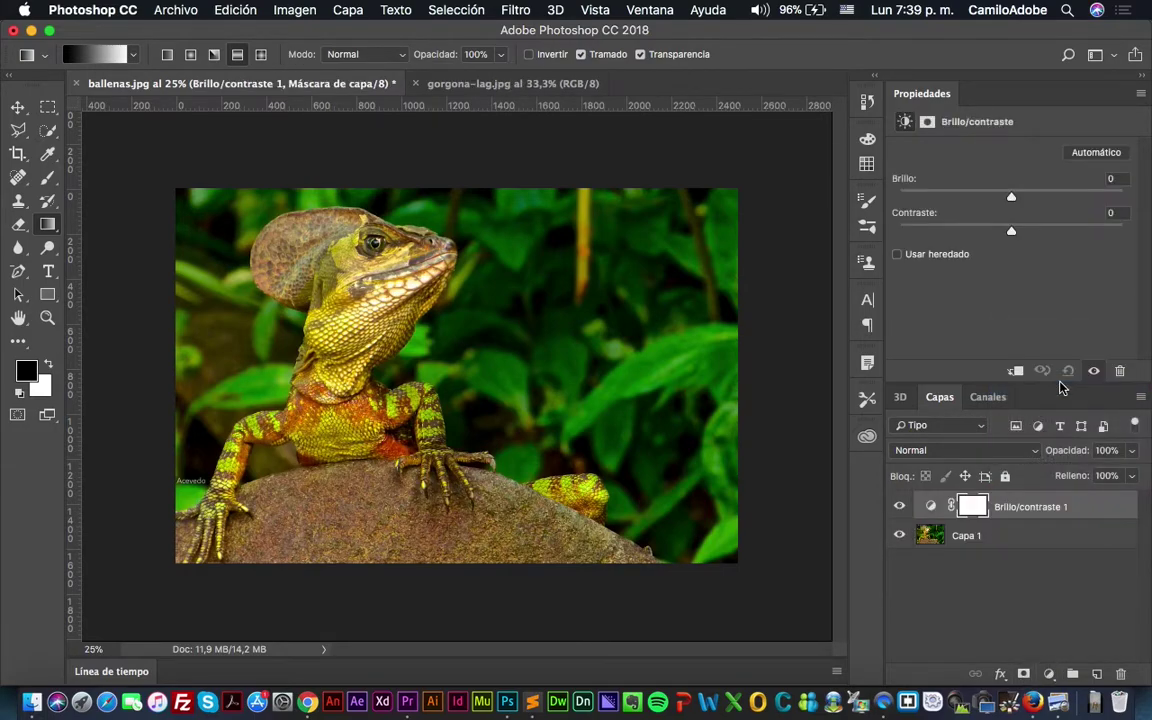
Set Brillo/contraste to about −11 and 60, compare it on and off, then delete it
left_click(977, 198)
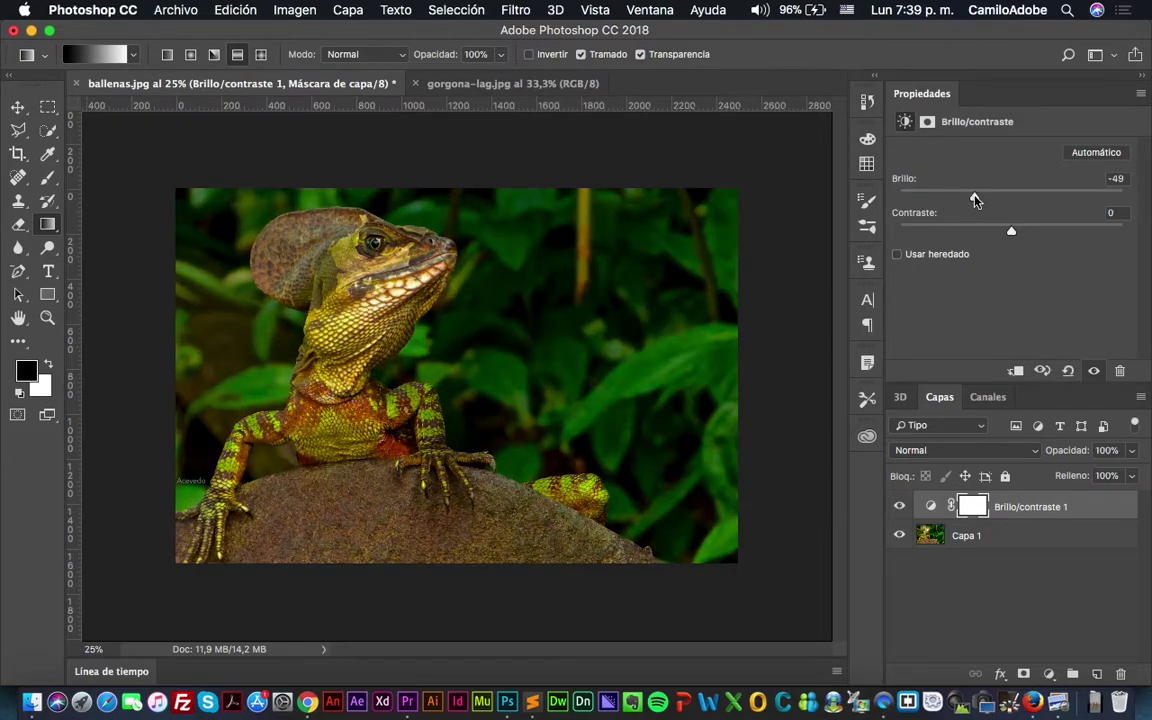
mouse_move(975, 200)
left_mouse_down()
mouse_move(941, 193)
mouse_move(1075, 193)
mouse_move(1005, 203)
mouse_move(977, 231)
mouse_move(1078, 233)
left_mouse_up()
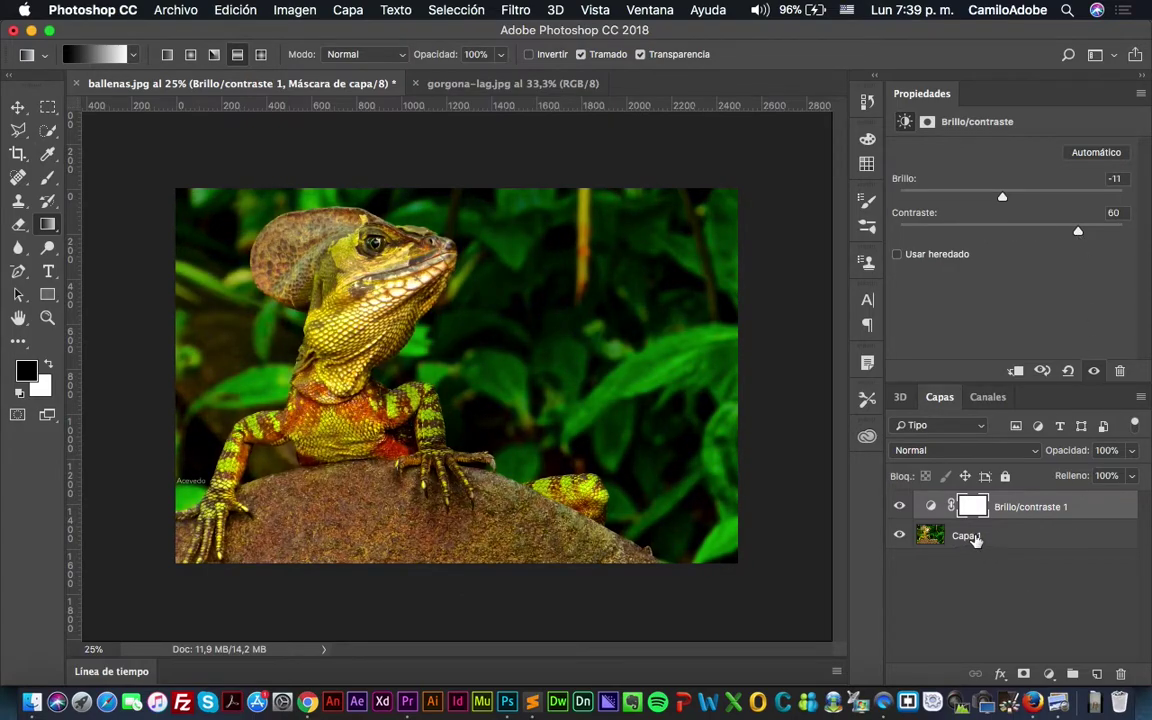
left_click(899, 510)
left_click(899, 510)
key("Delete")
Add a Niveles layer, set the RGB midtone to 0.91, and preview the Rojo channel
left_click(1048, 665)
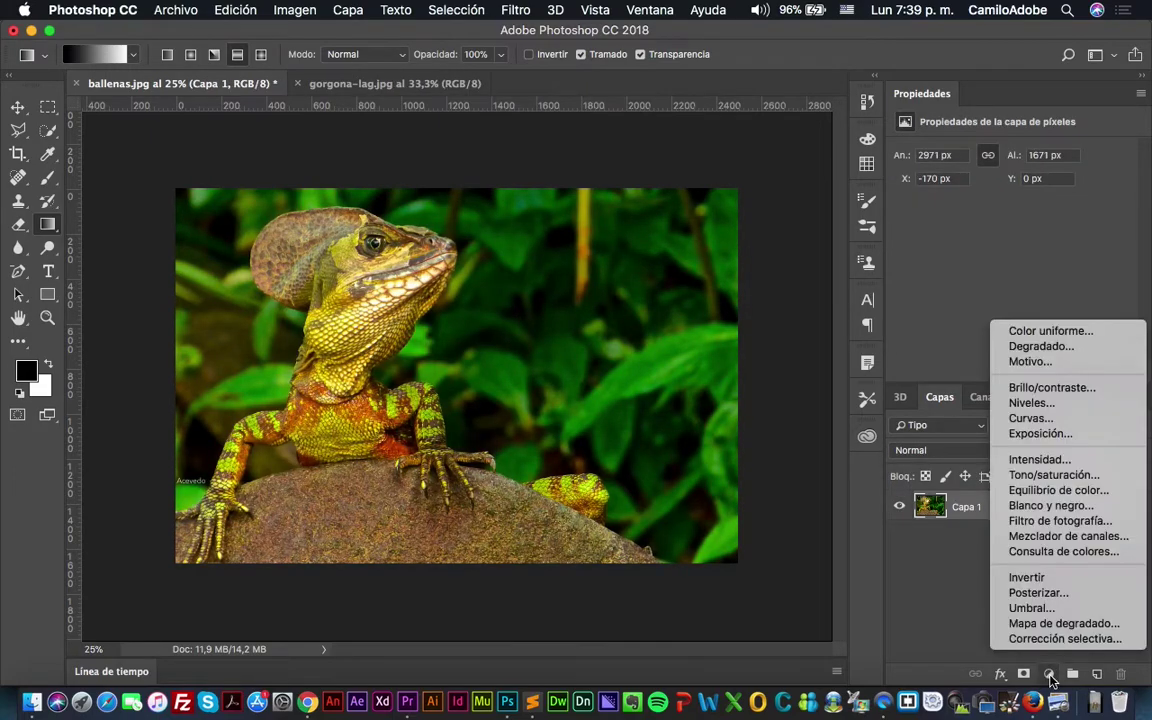
left_click(1048, 404)
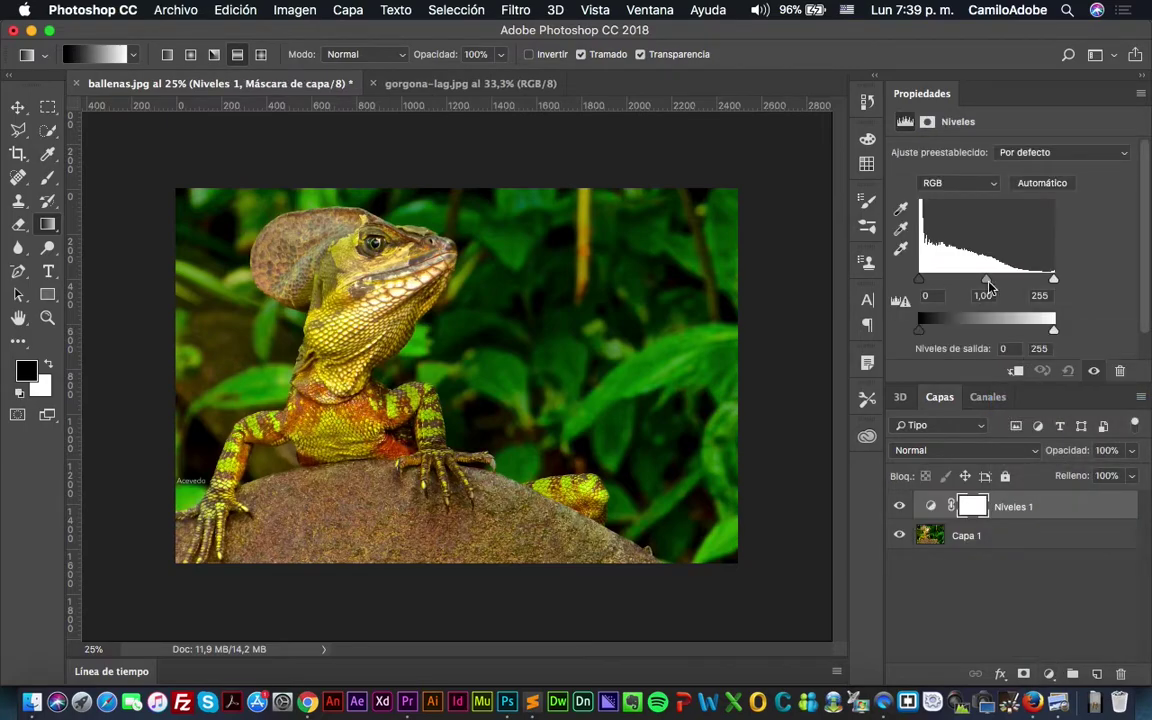
mouse_move(986, 279)
left_mouse_down()
mouse_move(1010, 279)
mouse_move(990, 279)
left_mouse_up()
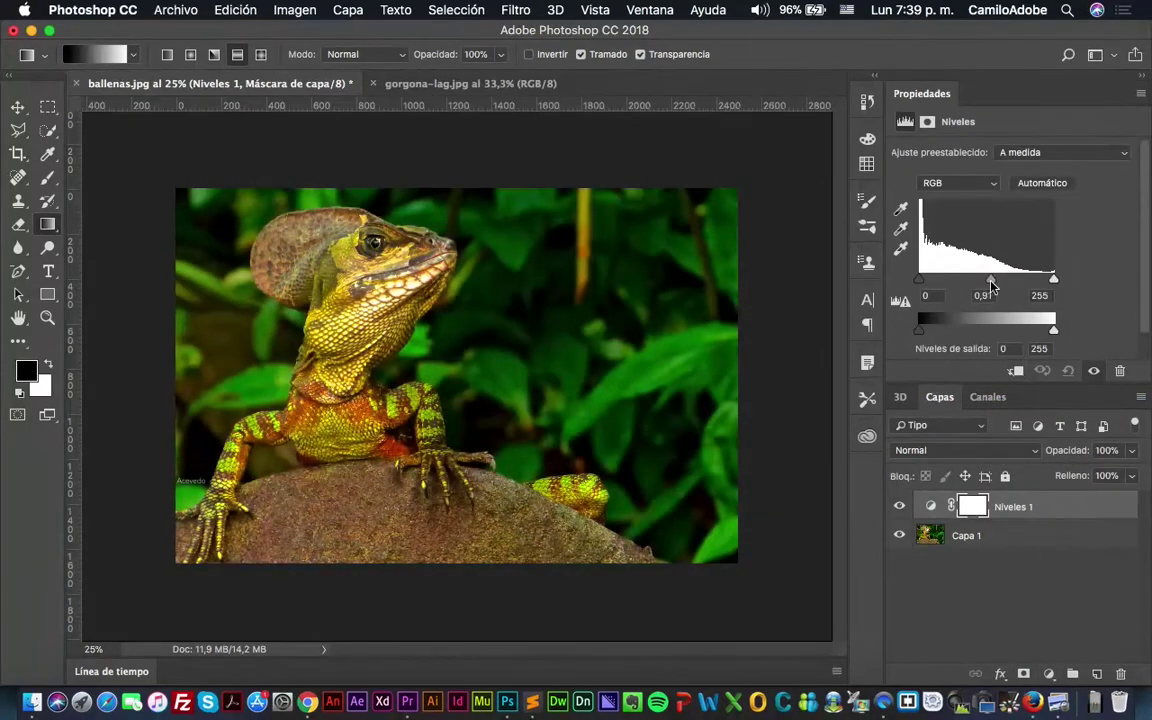
left_click(979, 188)
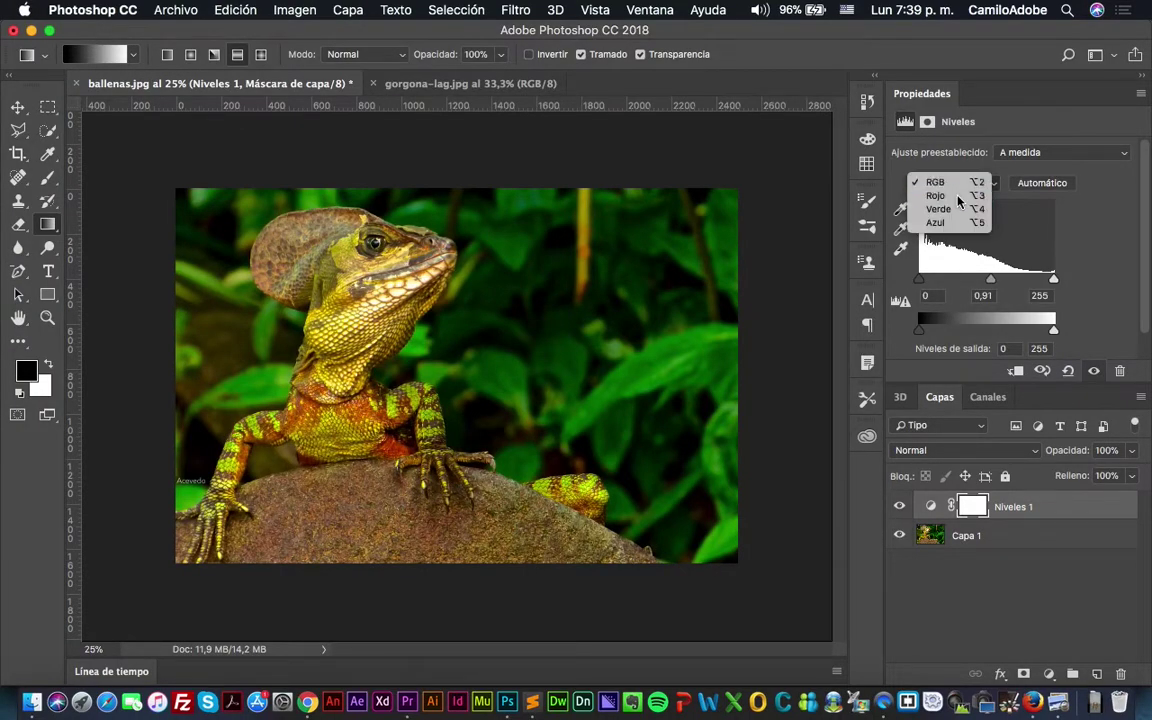
left_click(940, 196)
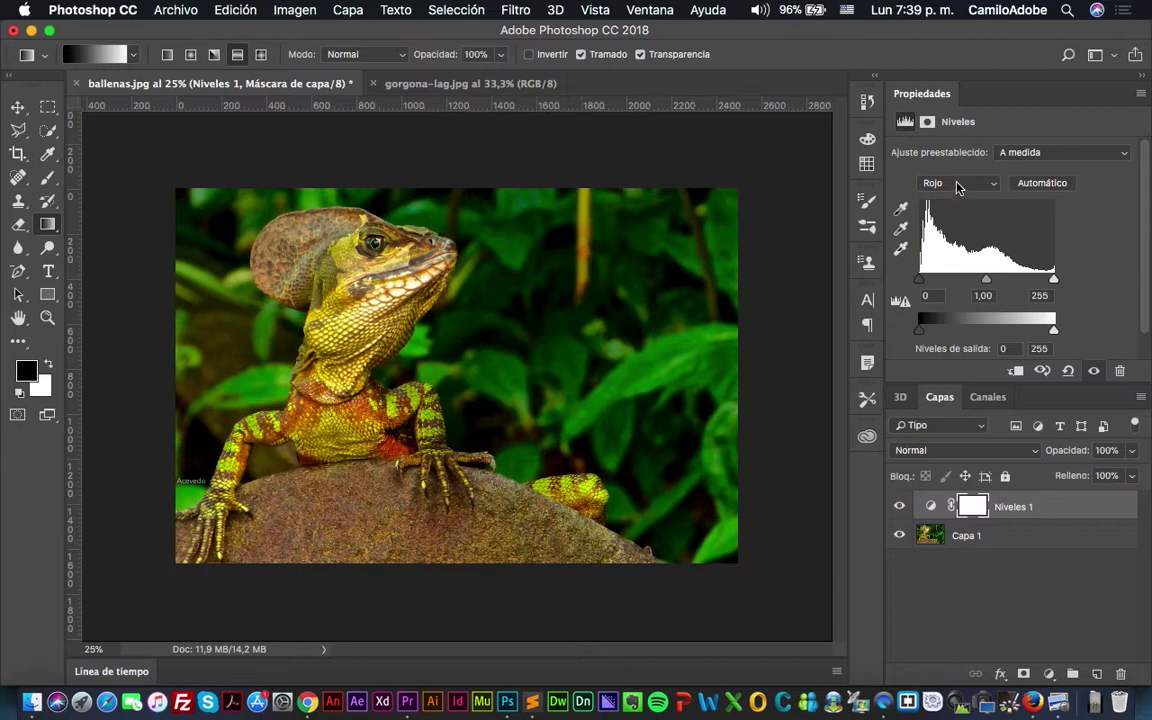
left_click(958, 183)
left_click(957, 171)
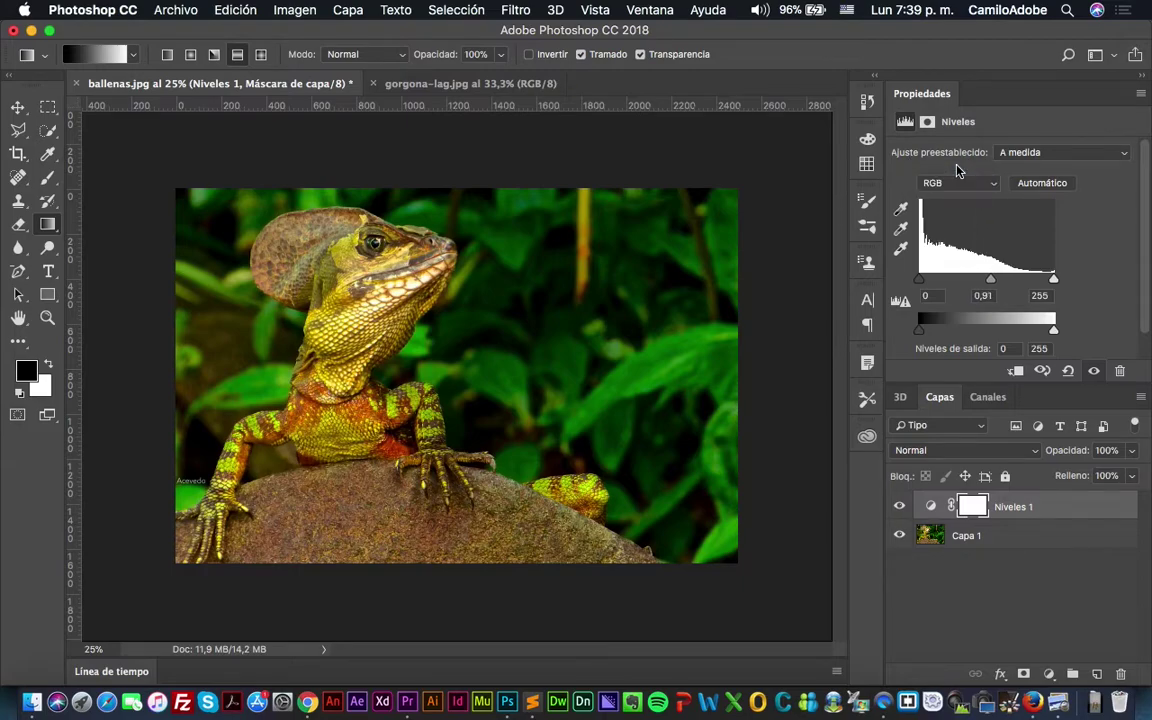
left_click(900, 207)
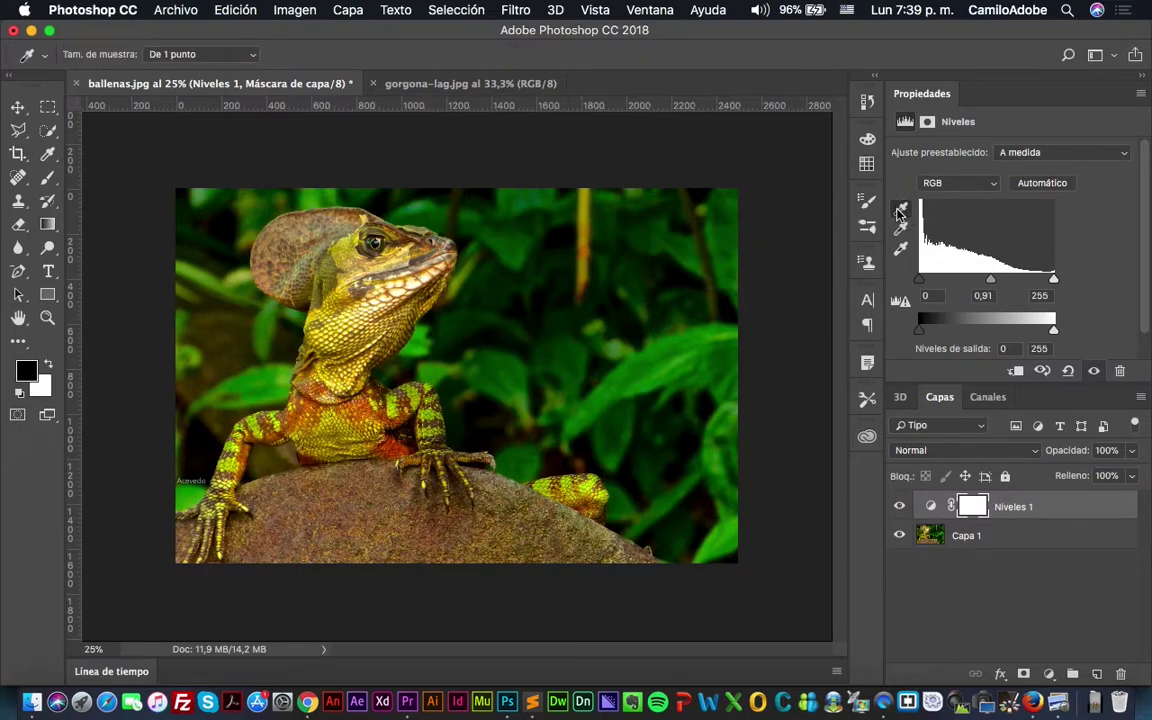
Sample black and white points from the photo, ending with the rock as white point
left_click(561, 286)
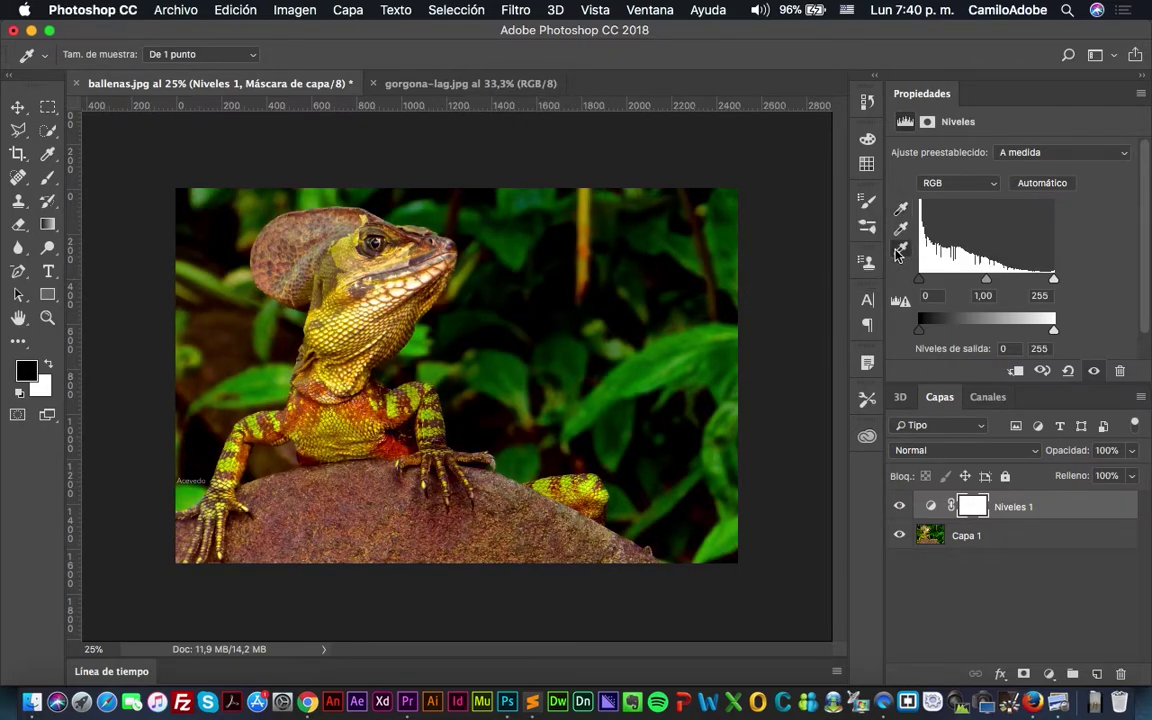
left_click(899, 250)
left_click(194, 500)
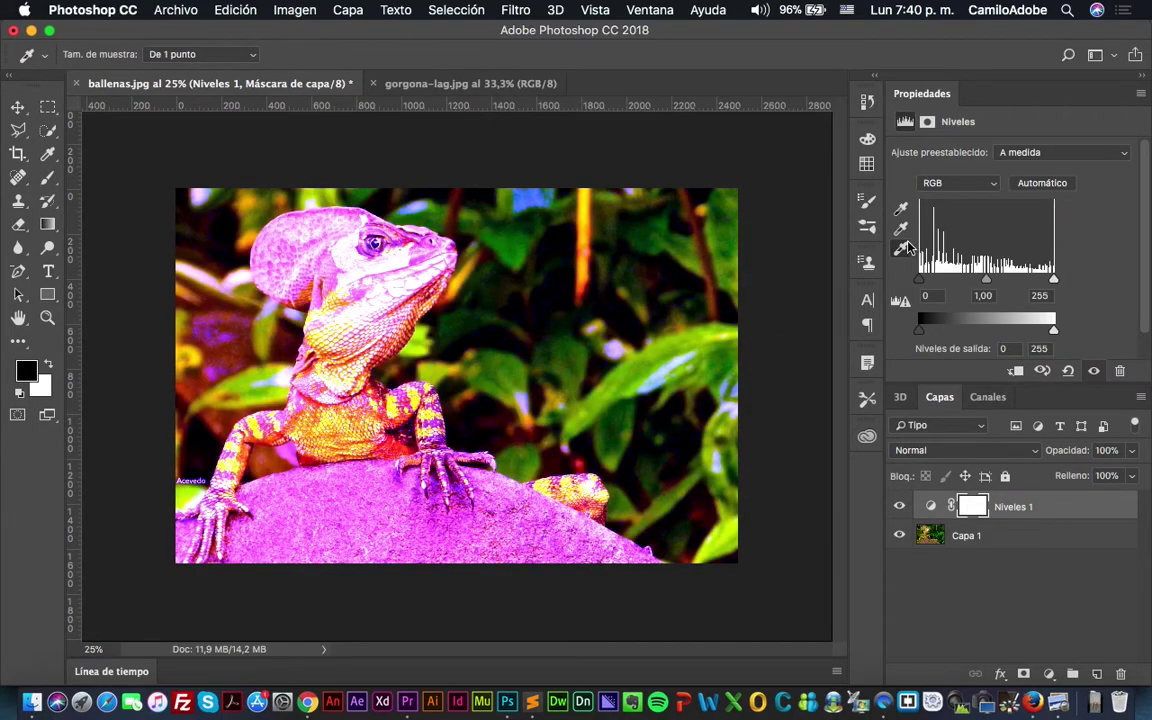
key("g")
left_click(691, 258)
key("g")
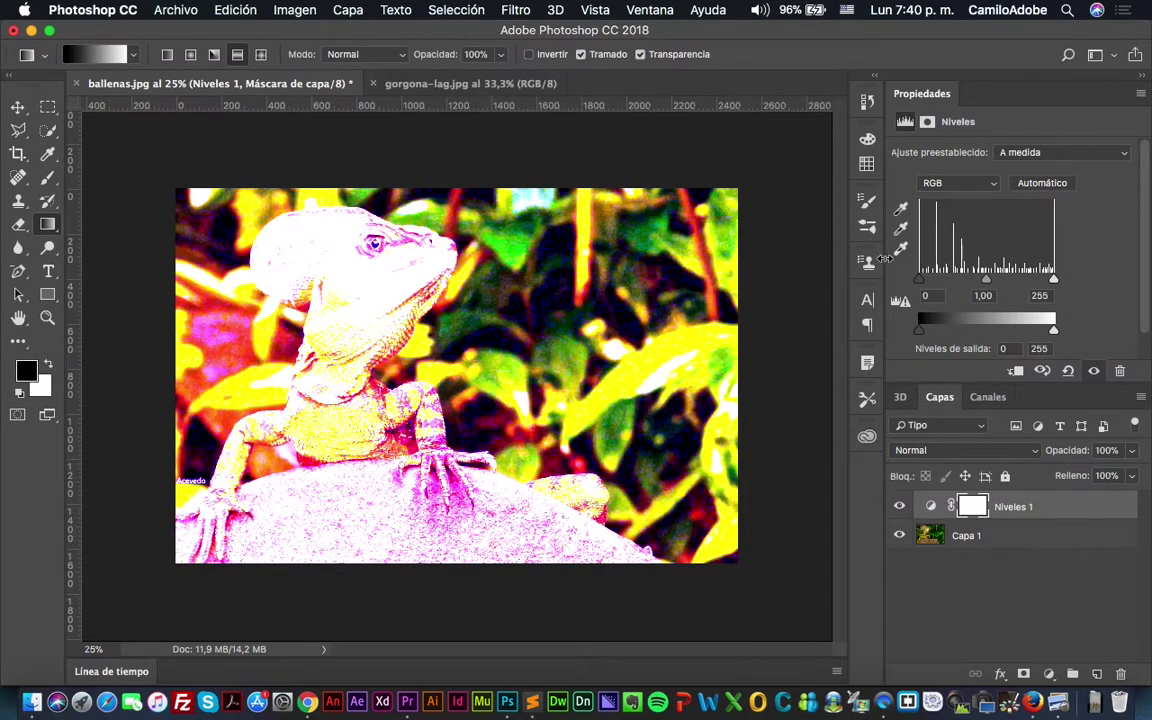
left_click(900, 248)
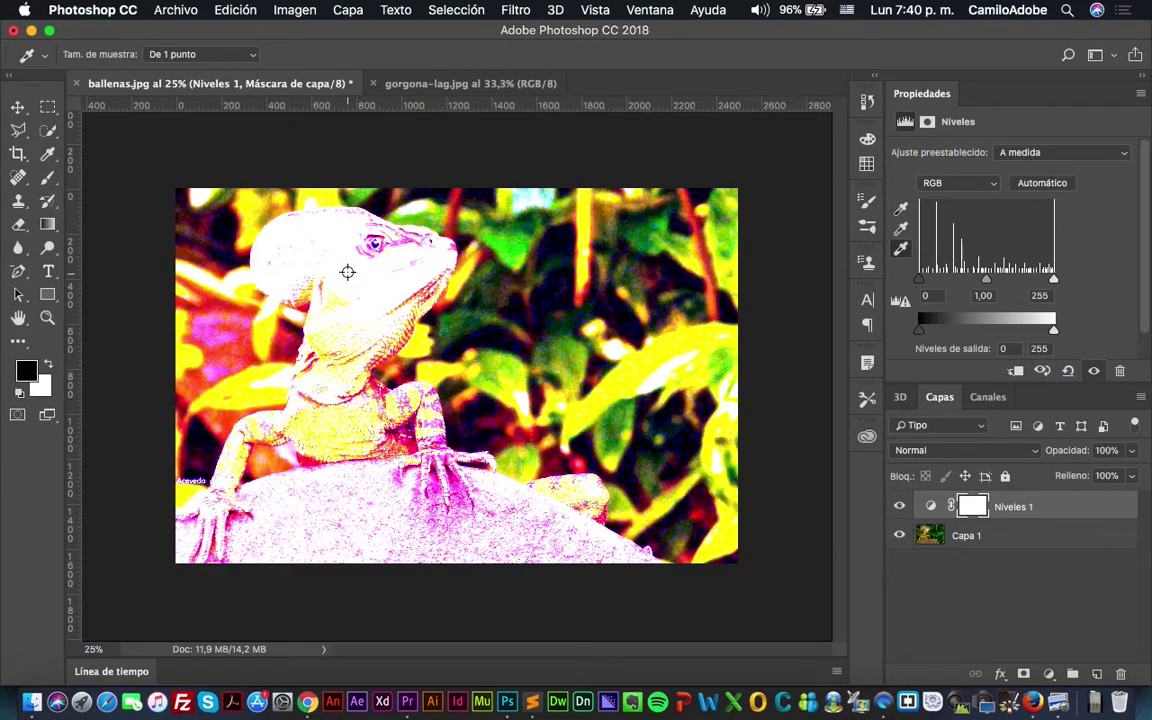
left_click(347, 271)
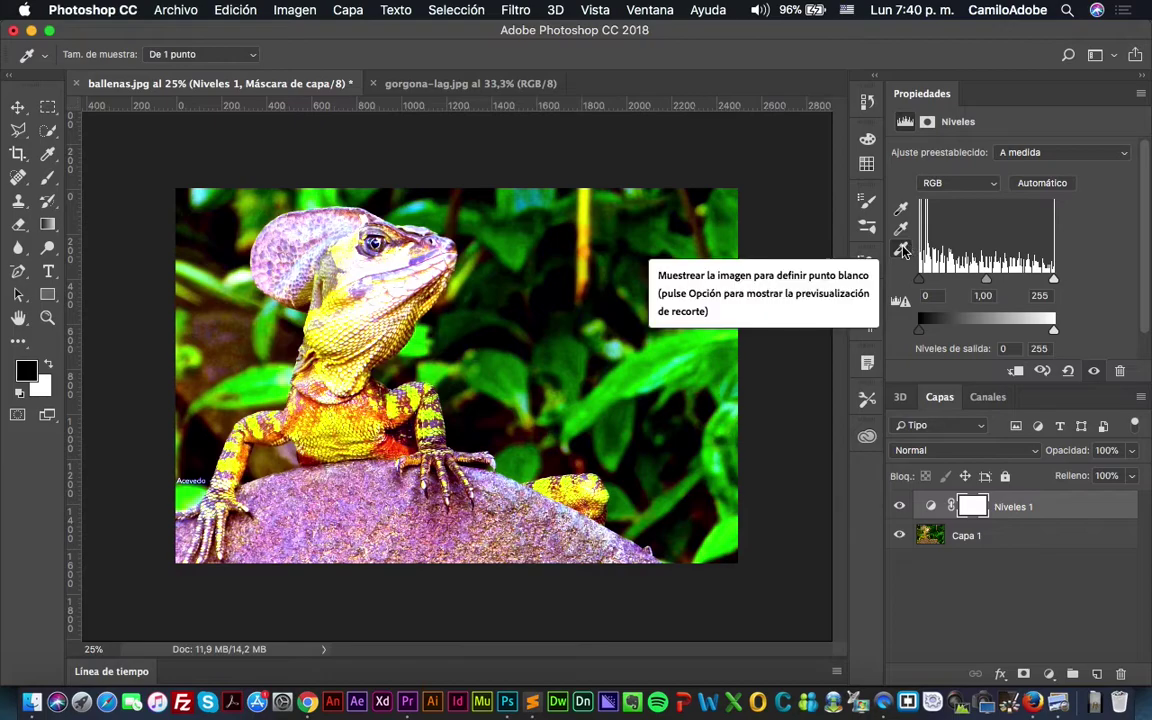
left_click(253, 493)
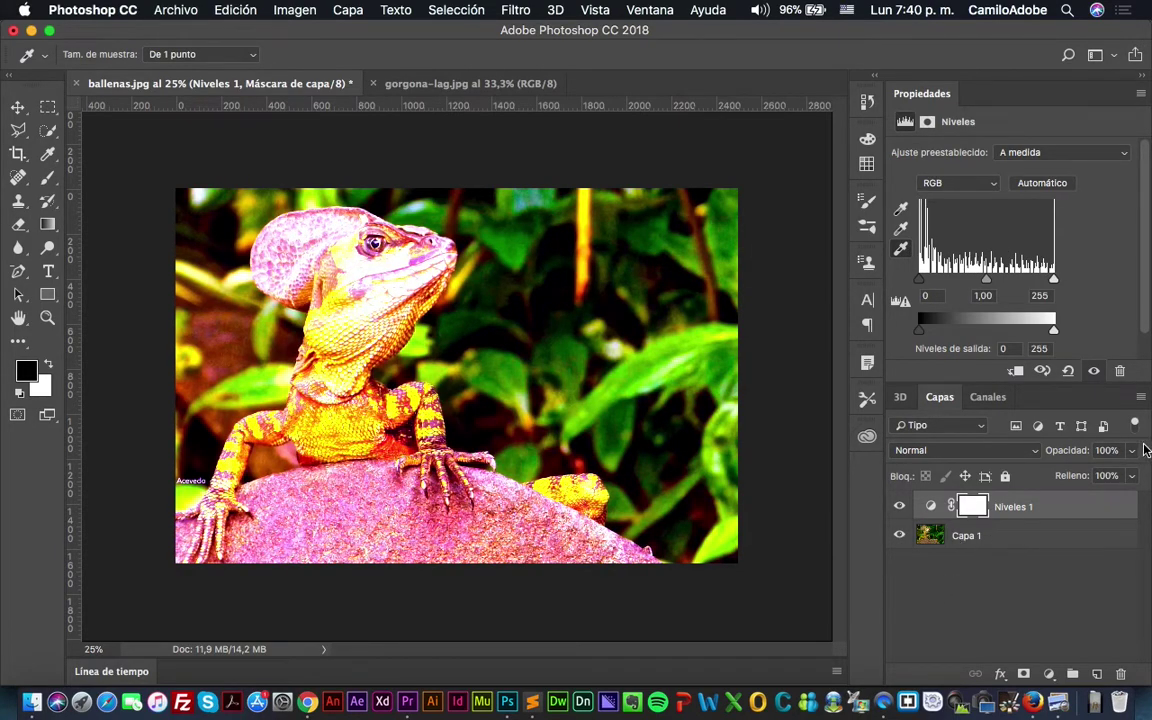
Lower Niveles 1 opacity to 26%, compare it on and off, then drag it to the trash
left_click(1132, 451)
left_click_drag(1132, 463, 1072, 476)
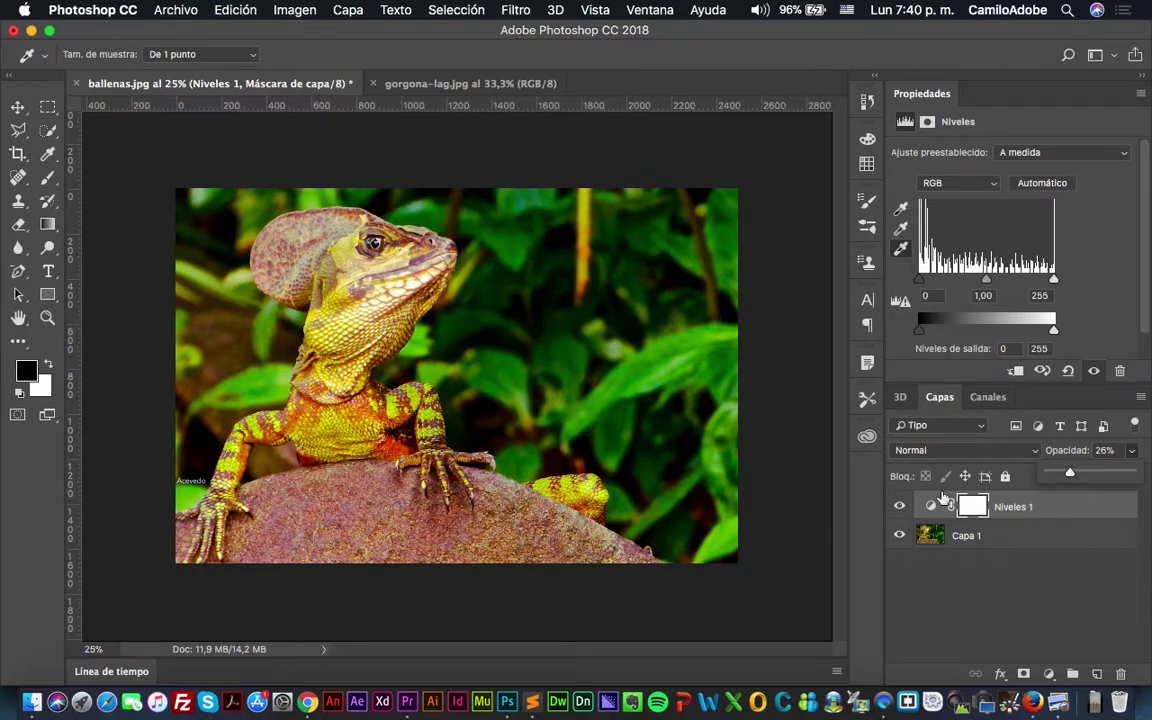
left_click(899, 507)
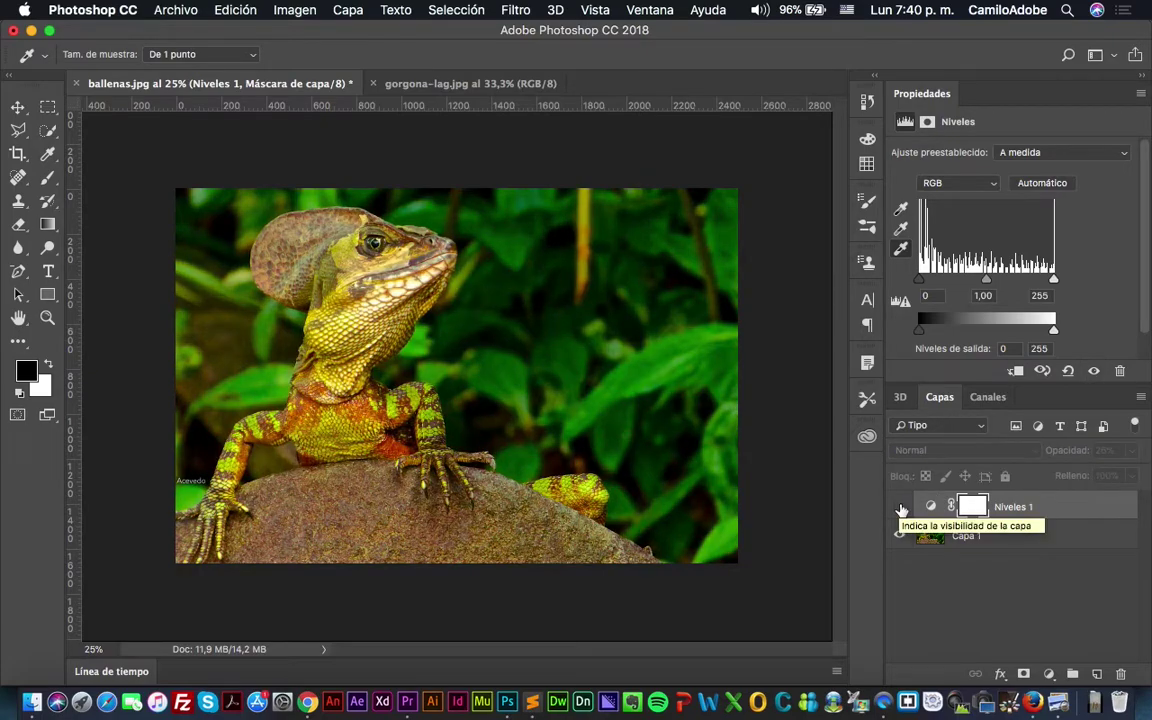
left_click(899, 507)
left_click_drag(972, 505, 1120, 673)
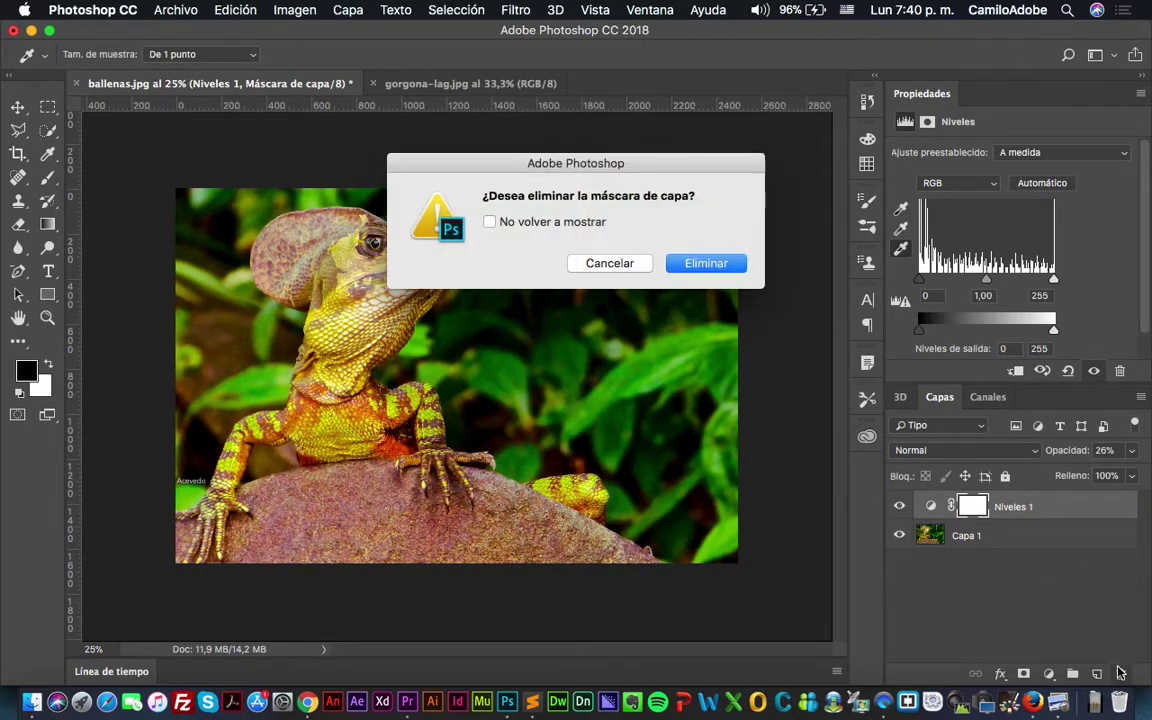
Delete Niveles 1, add a Blanco y negro layer making the lizard grayscale, and show its mask
left_click(706, 263)
left_click(1048, 673)
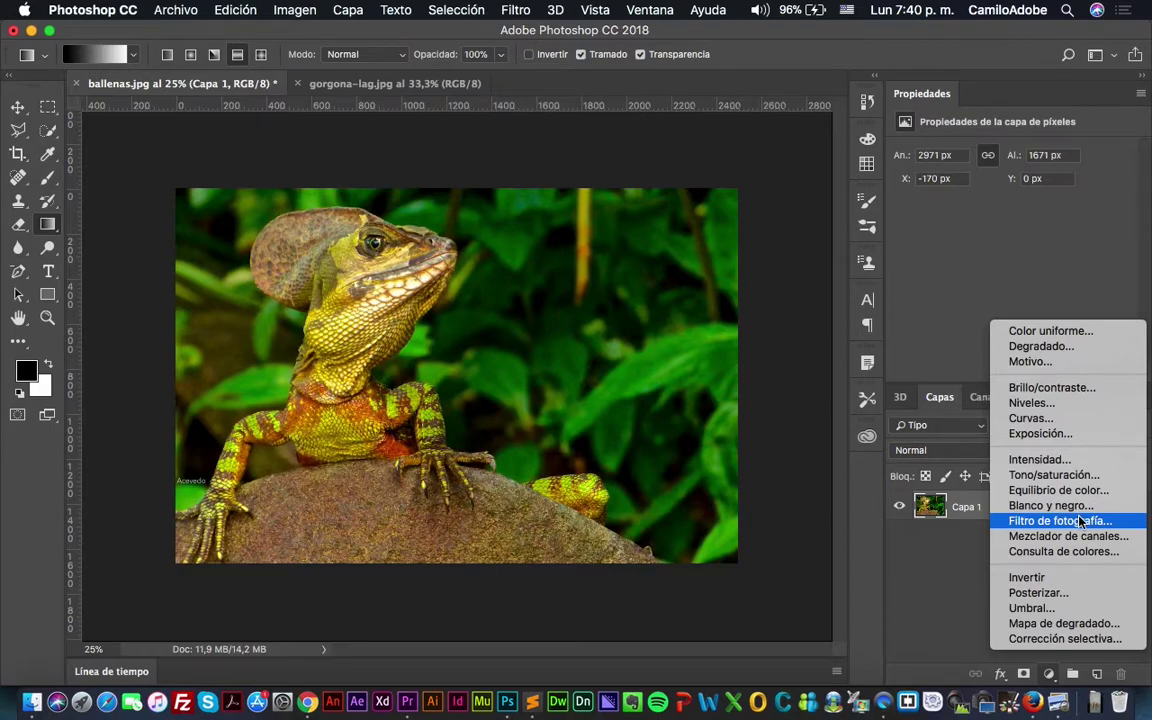
left_click(1060, 505)
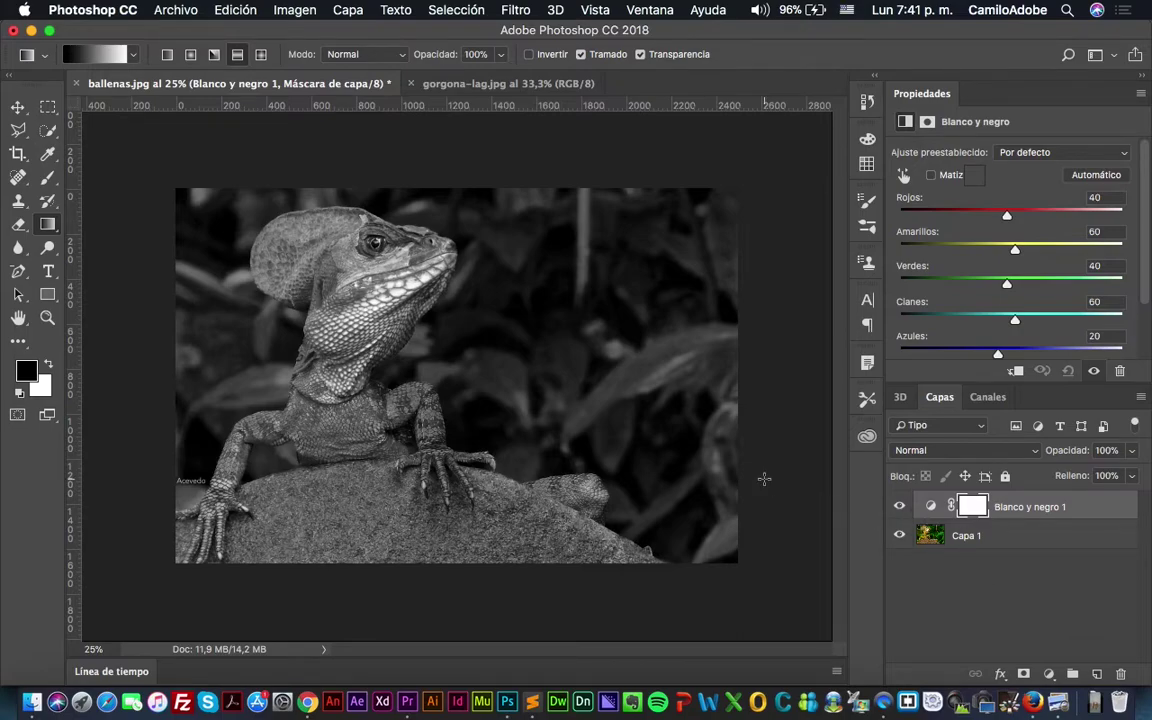
left_click(972, 507)
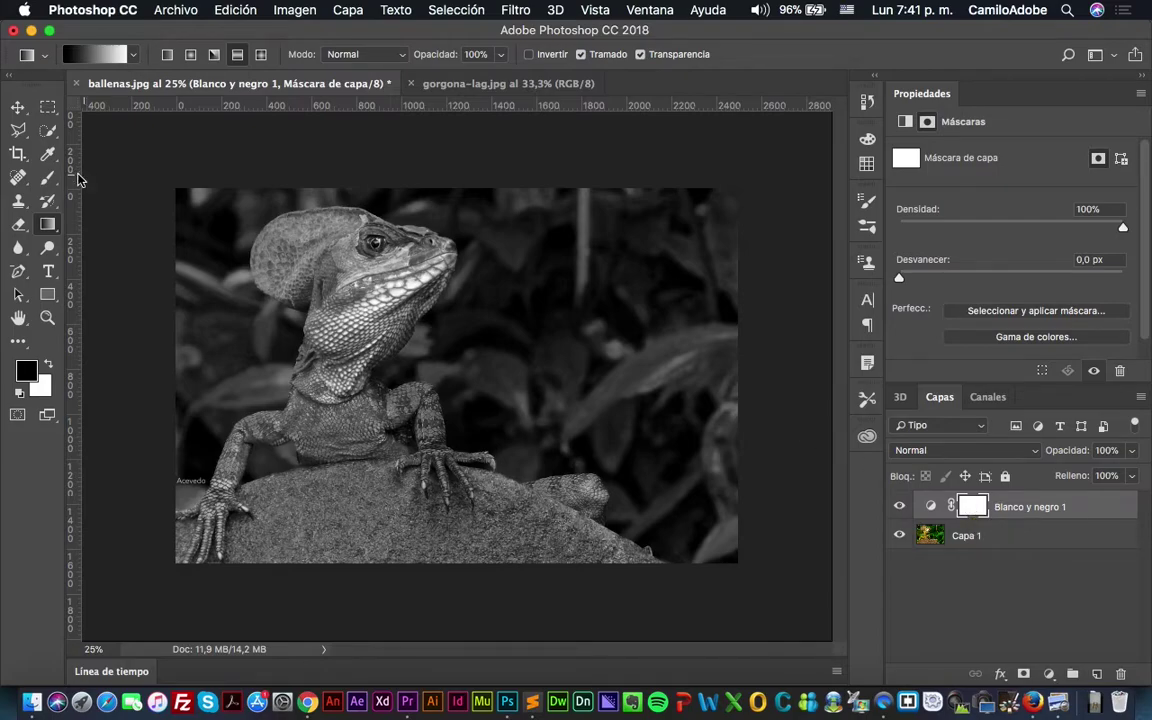
Brush black over the lizard on the Blanco y negro mask and feather it to 68 px
left_click(47, 177)
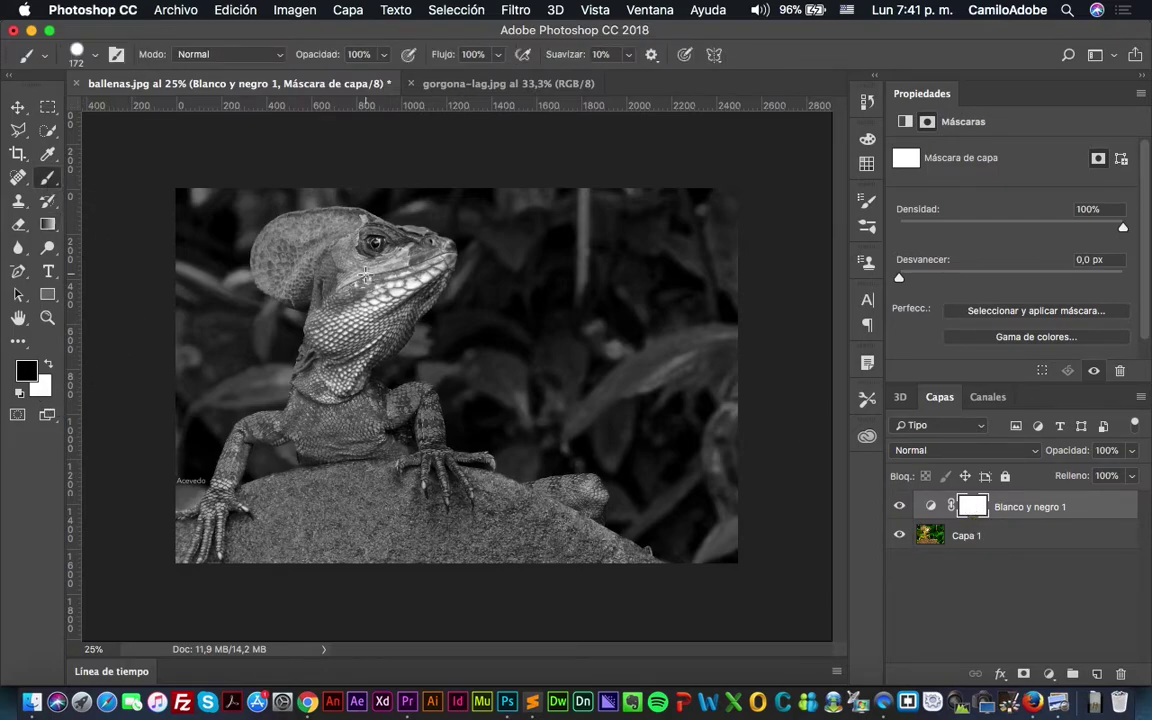
mouse_move(366, 275)
left_mouse_down()
mouse_move(352, 265)
mouse_move(358, 318)
mouse_move(278, 255)
mouse_move(412, 470)
mouse_move(225, 480)
left_mouse_up()
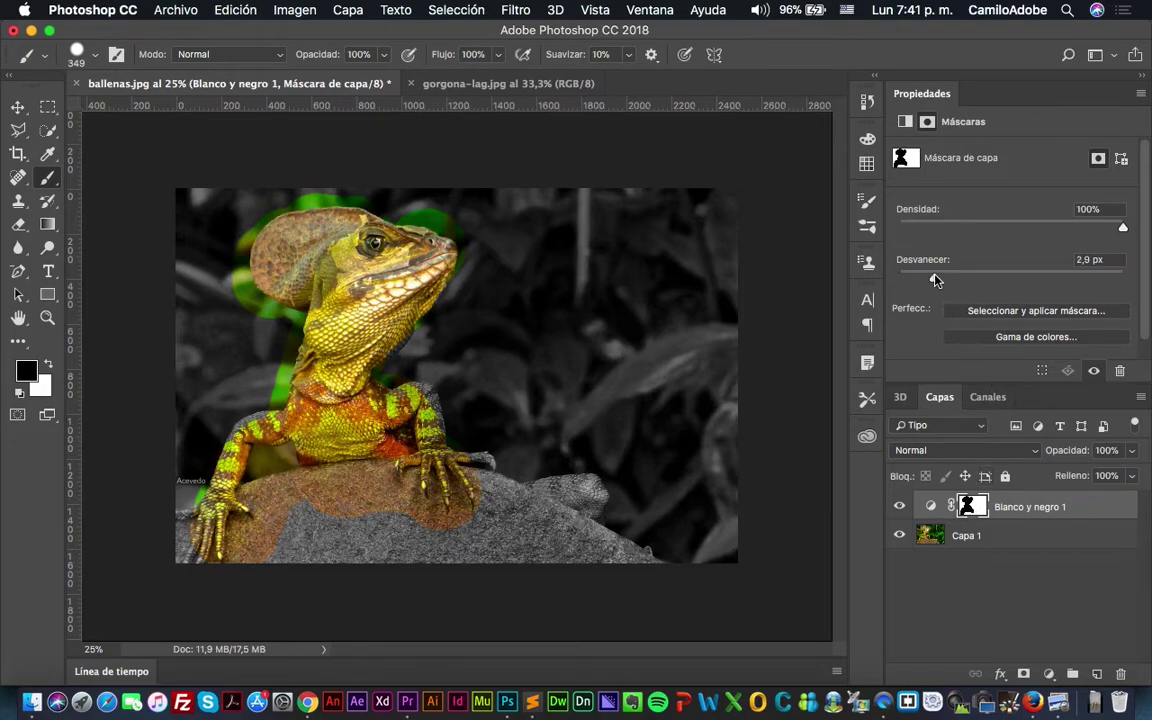
left_click_drag(934, 280, 1029, 278)
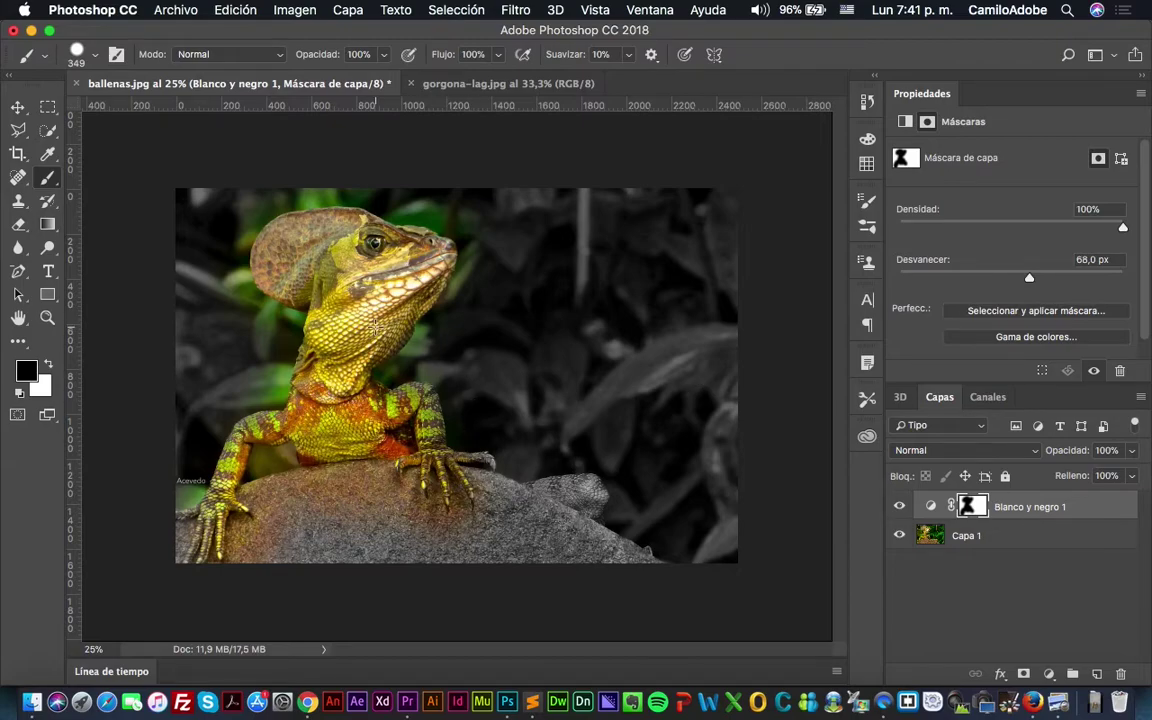
Show Blanco y negro 1's colour sliders: Rojos 40, Amarillos 60, Verdes 40, Cianes 60, Azules 20
left_click(1048, 674)
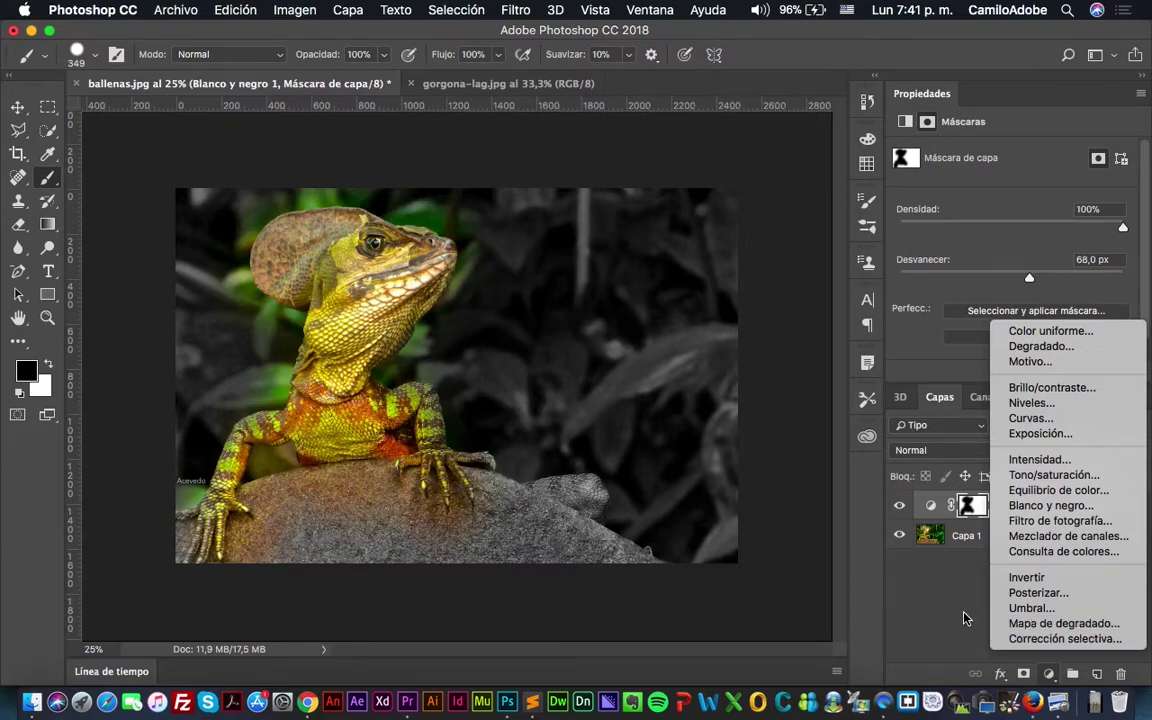
left_click(957, 505)
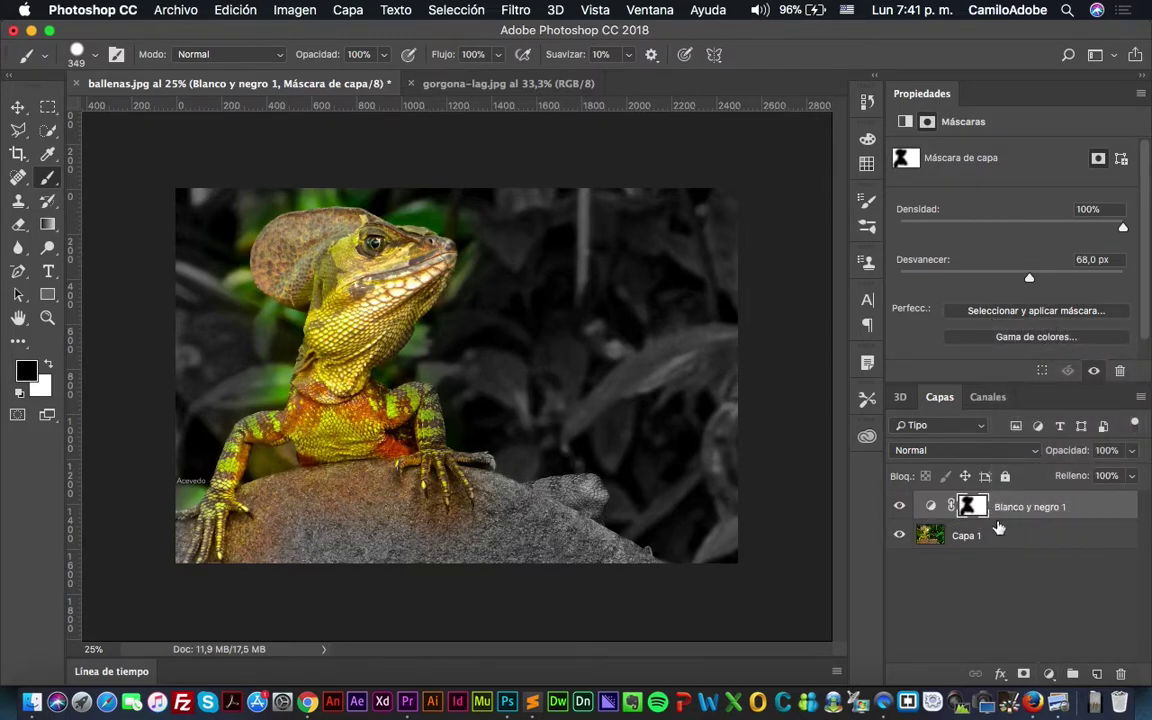
left_click(931, 506)
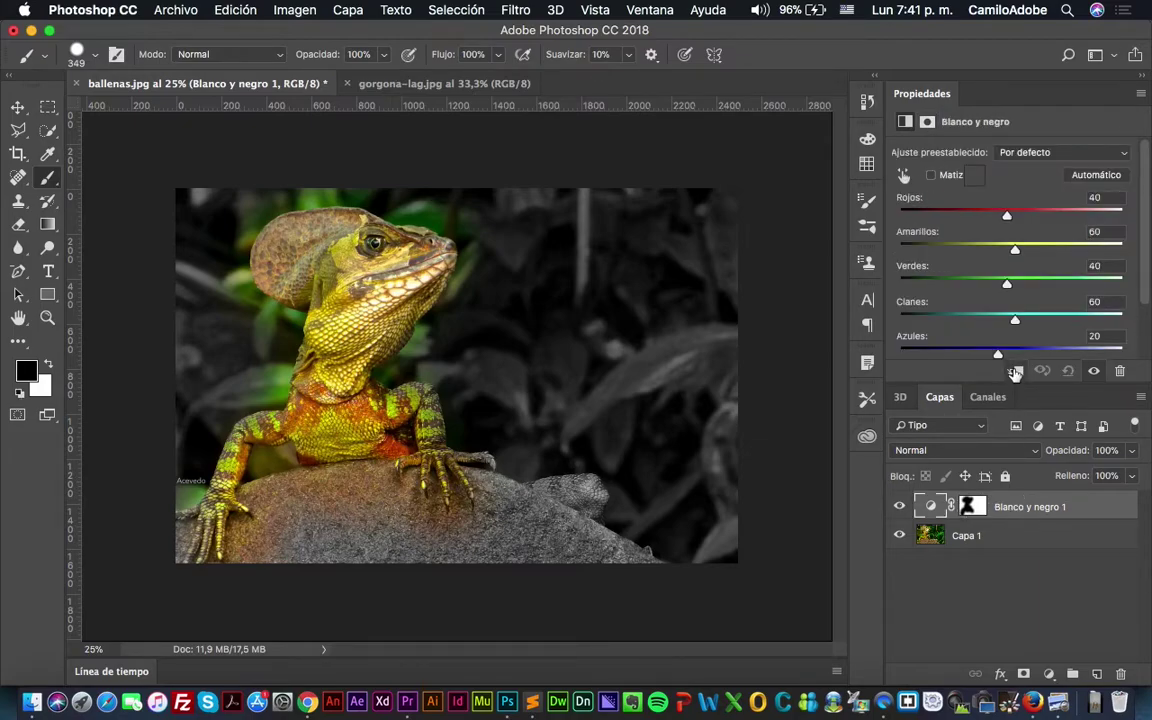